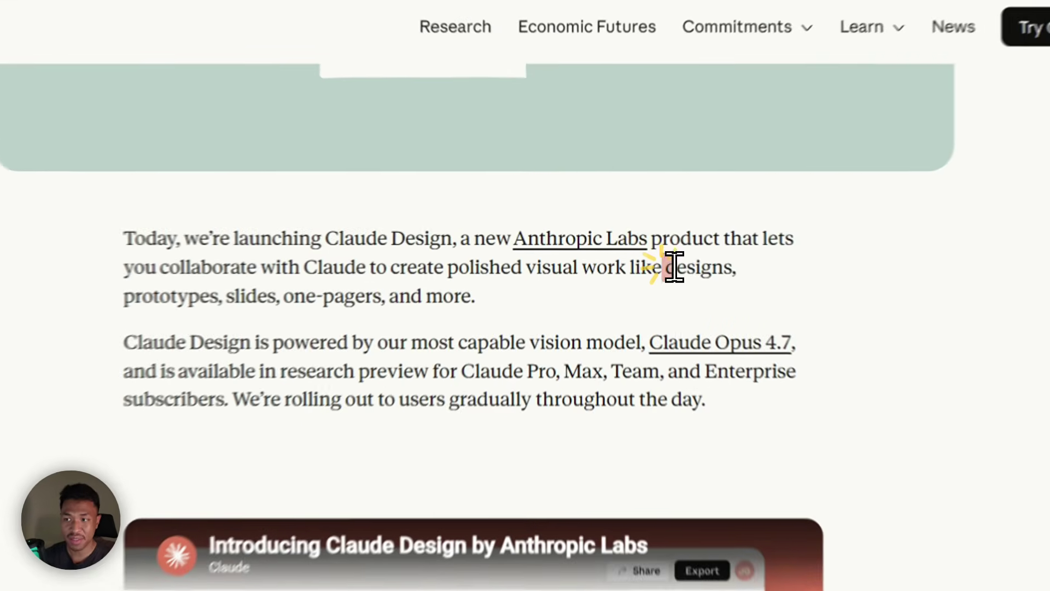
# Read the Claude Design announcement, highlighting "designs, prototypes, slides, one-pagers, and more", through the Design with Claude section
pyautogui.moveTo(295, 300); pyautogui.dragTo(464, 295)
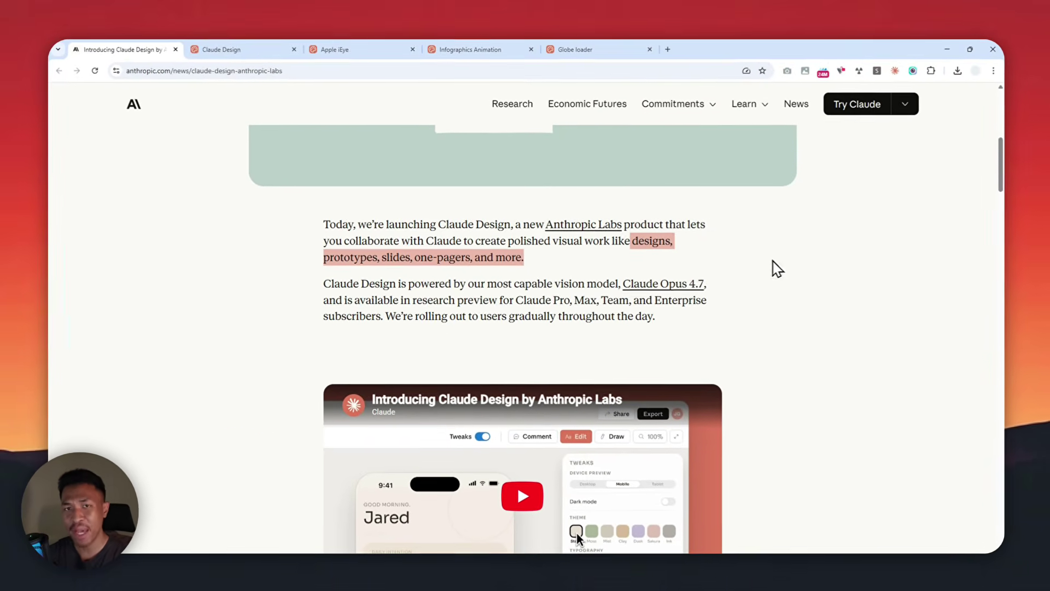
pyautogui.scroll(-3, 739, 258)
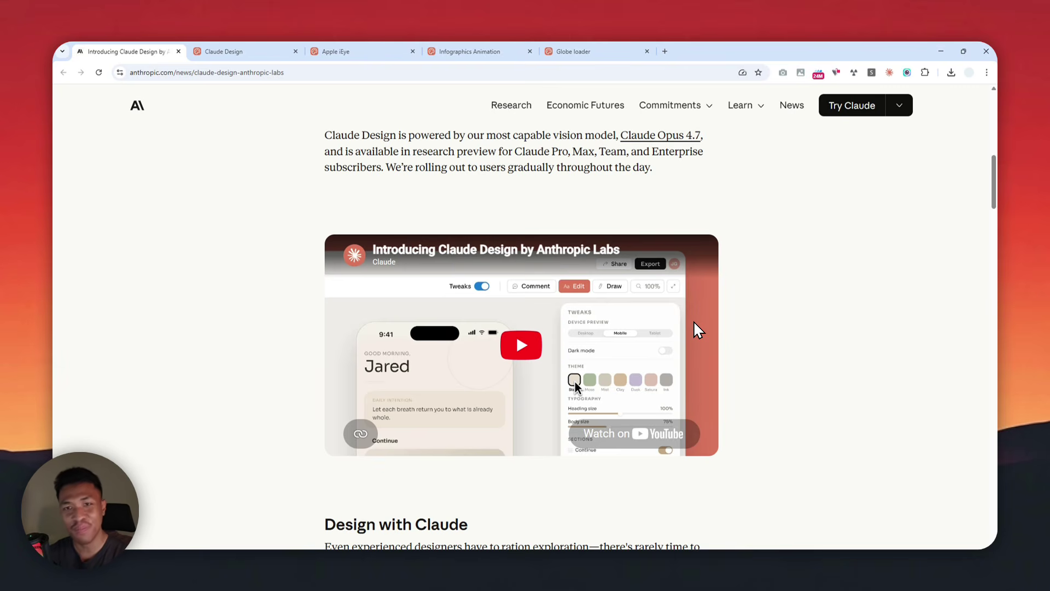
pyautogui.scroll(-2, 690, 293)
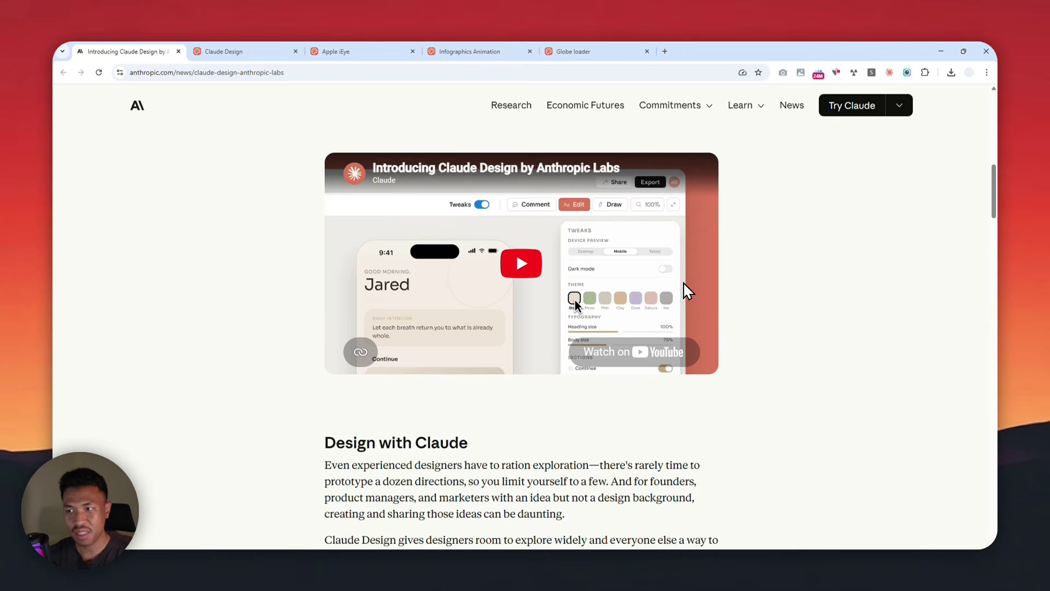
pyautogui.scroll(-1, 688, 291)
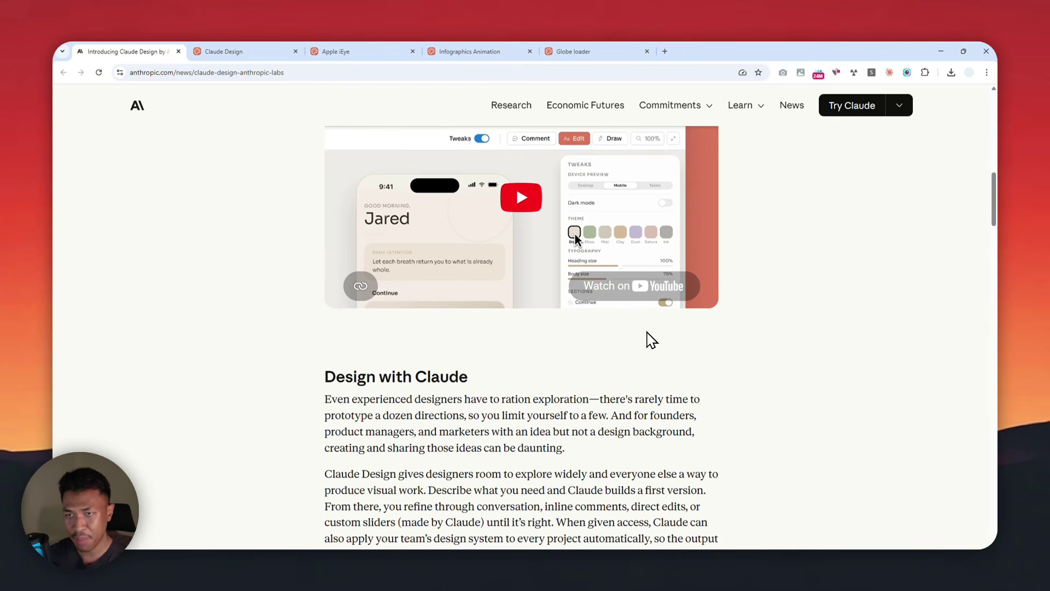
pyautogui.scroll(-2, 605, 344)
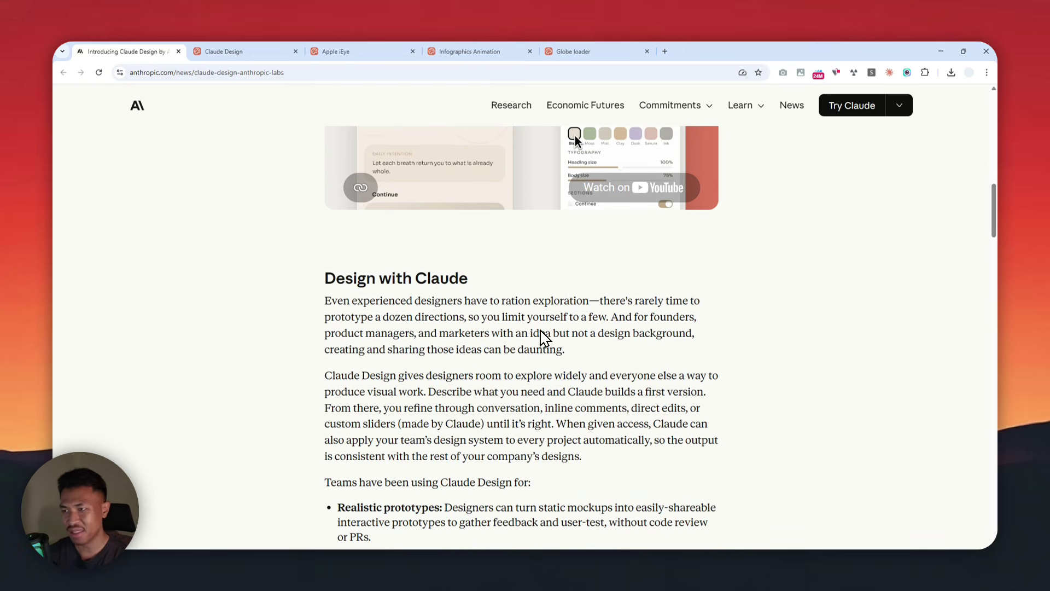
# Browse the Claude Design example gallery from Organic loaders through Text streaming and Globe loader to Shader wallpapers
pyautogui.click(248, 51)
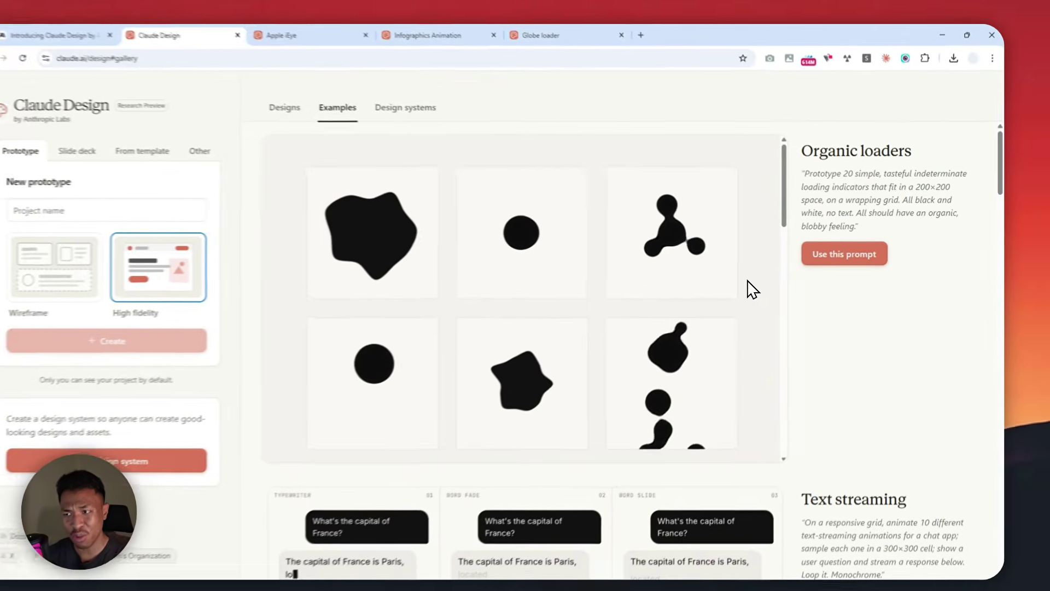
pyautogui.scroll(-3, 765, 314)
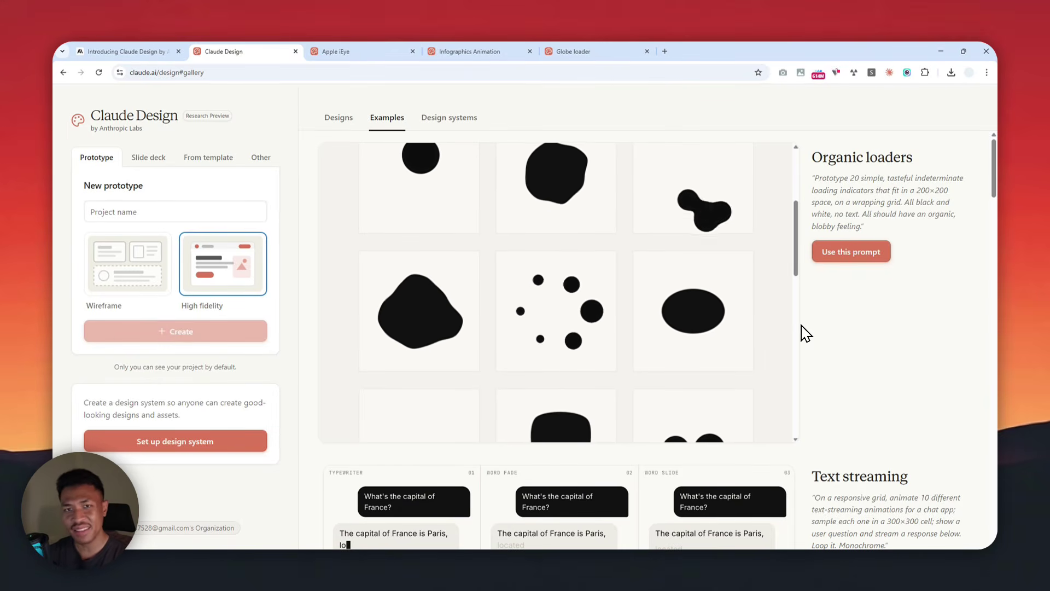
pyautogui.scroll(-5, 853, 320)
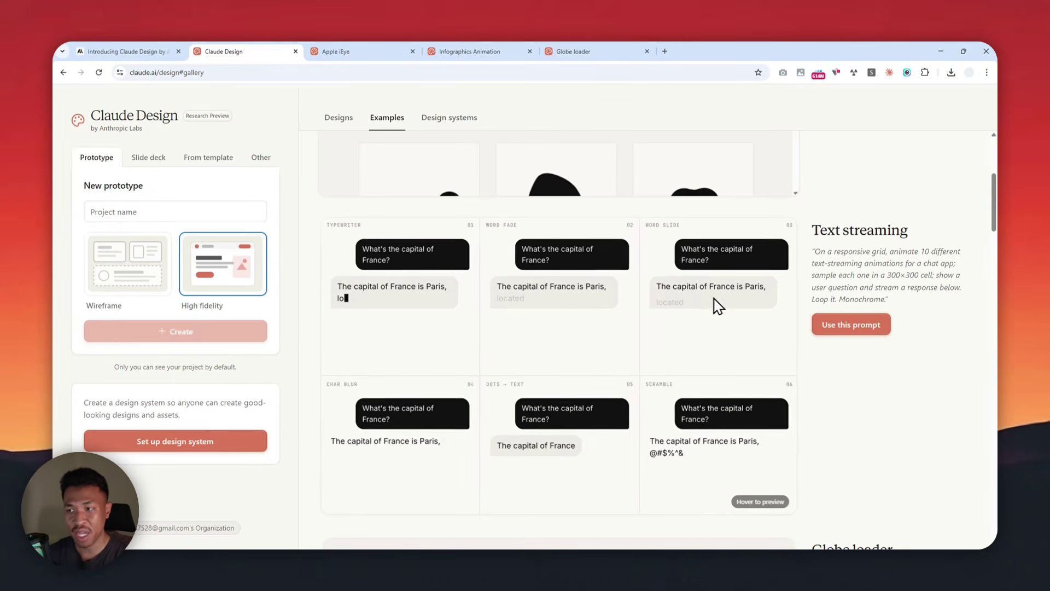
pyautogui.moveTo(560, 313)
pyautogui.scroll(-2, 591, 301)
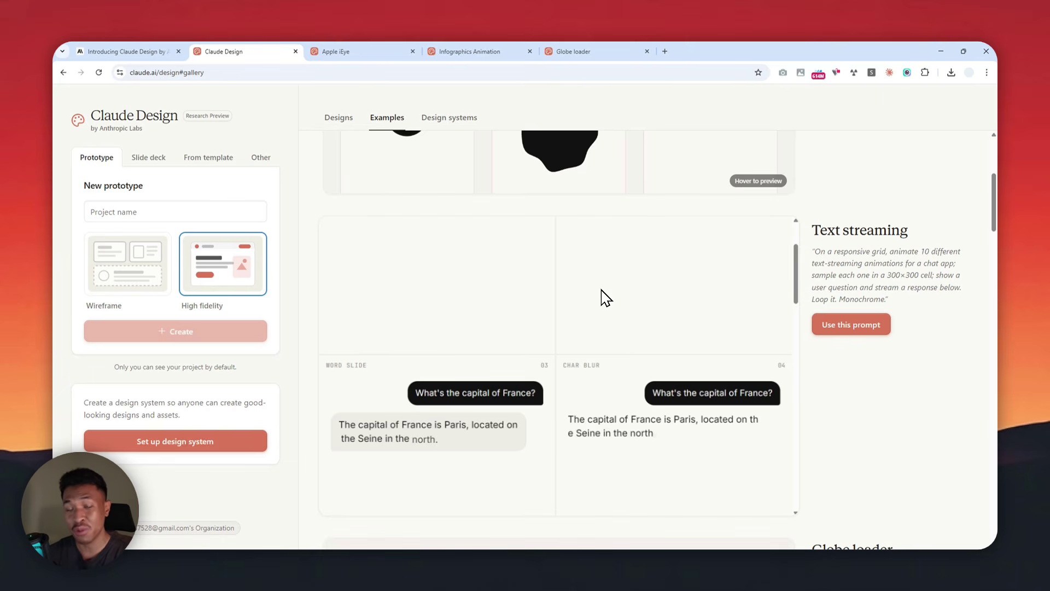
pyautogui.scroll(-3, 623, 296)
pyautogui.scroll(-7, 849, 370)
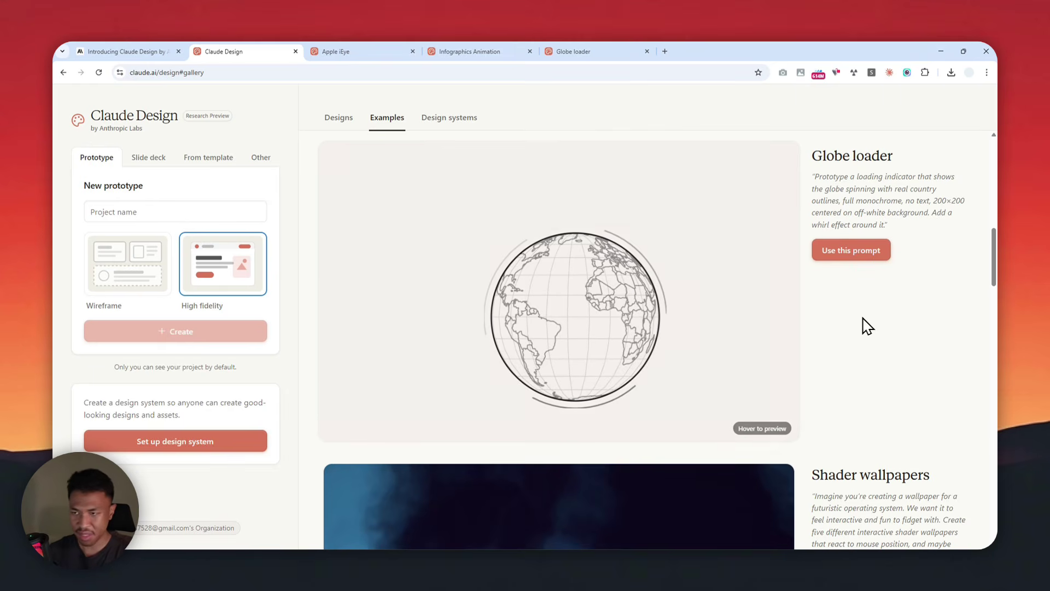
pyautogui.scroll(-4, 875, 325)
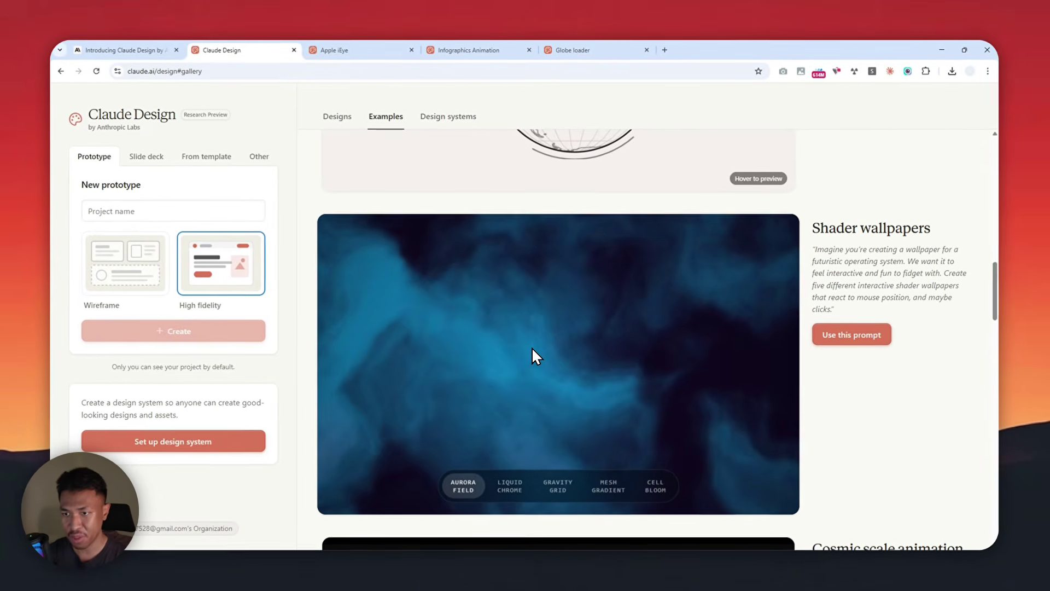
# Examine the scroll-driven animations of the Apple iEye landing page from the hero down to the R1 Vision silicon section
pyautogui.click(385, 44)
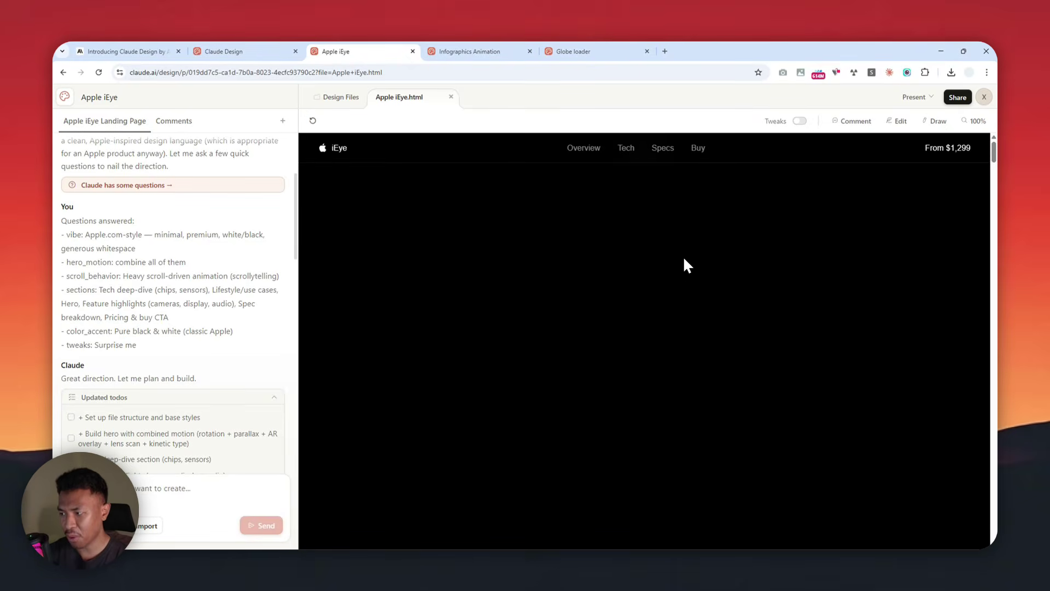
pyautogui.scroll(-5, 666, 284)
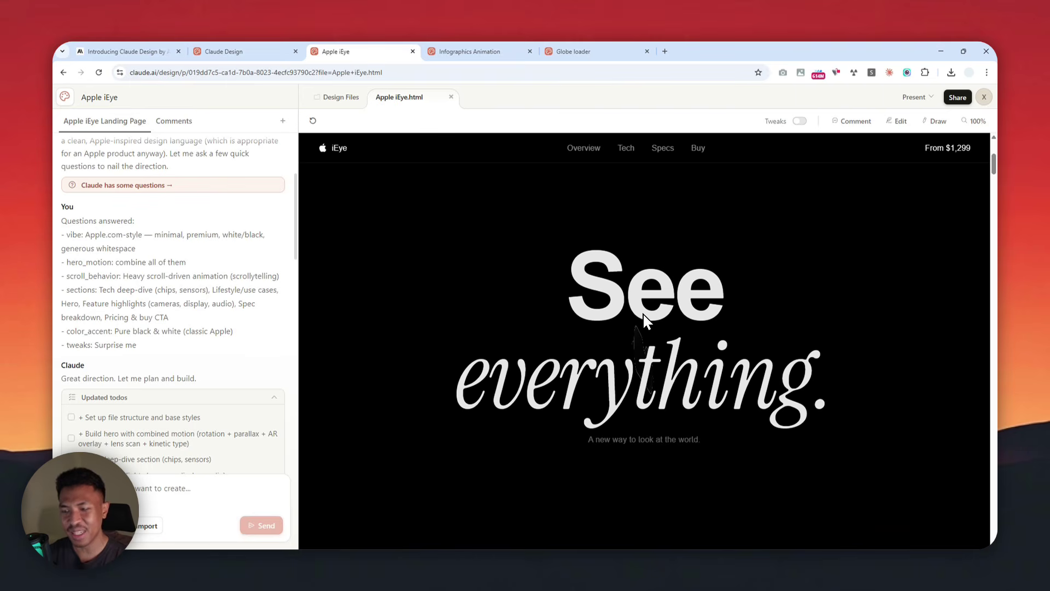
pyautogui.scroll(-3, 640, 301)
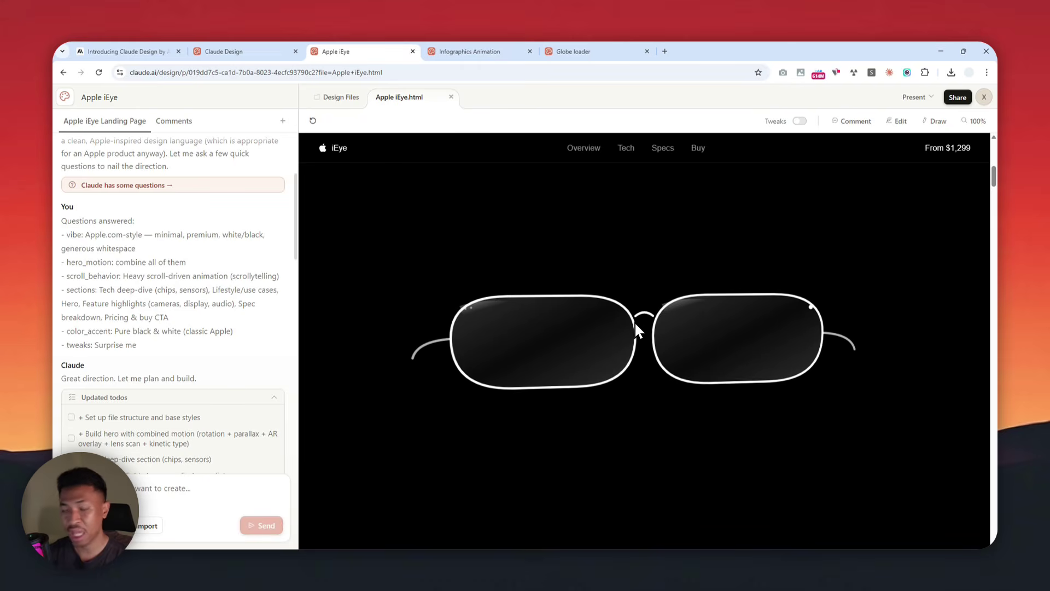
pyautogui.scroll(-2, 638, 330)
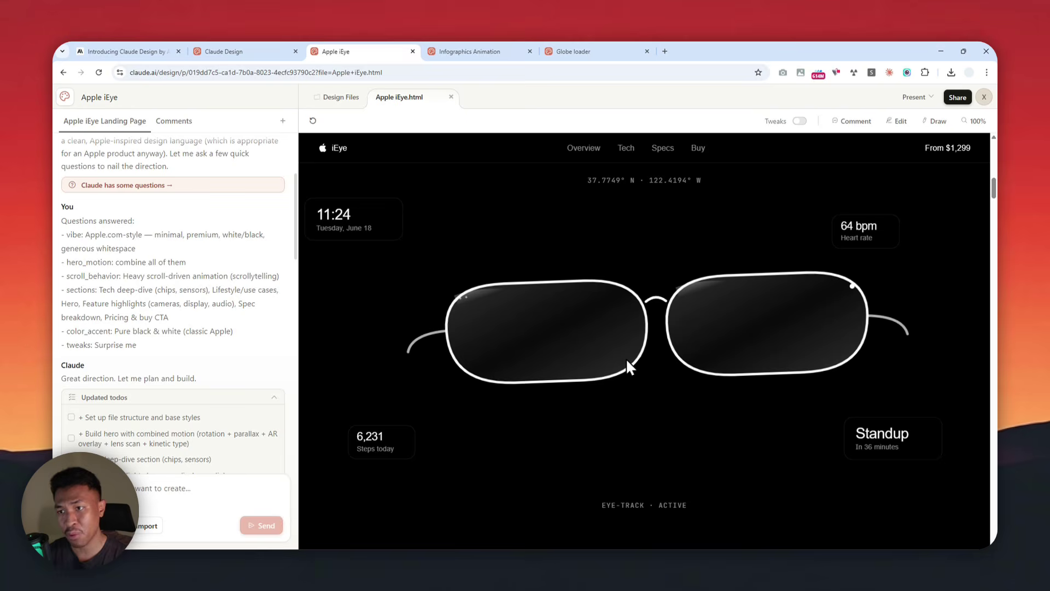
pyautogui.scroll(-2, 640, 334)
pyautogui.scroll(-5, 653, 320)
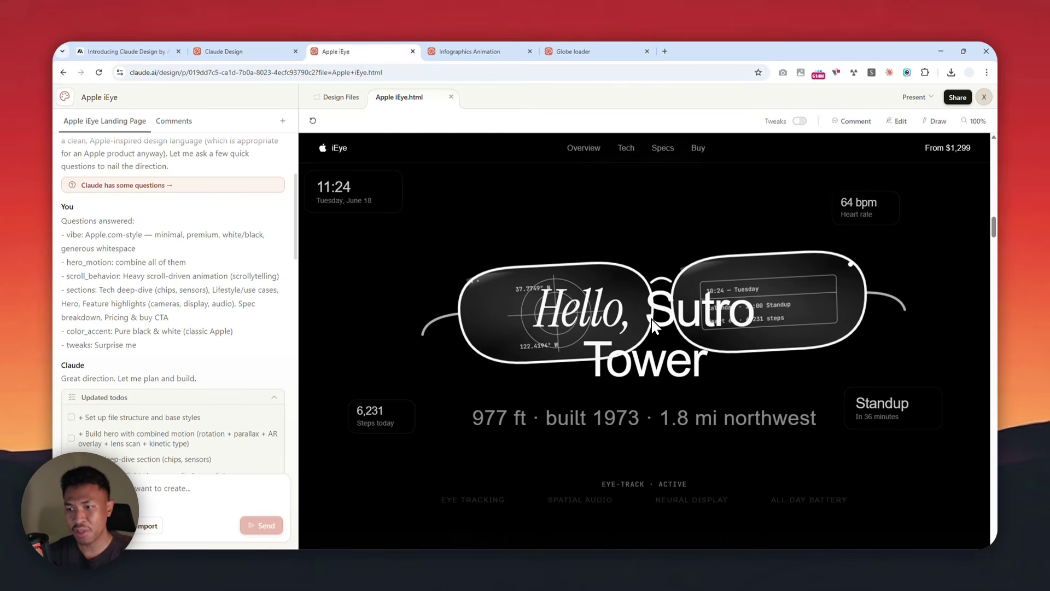
pyautogui.scroll(-2, 610, 289)
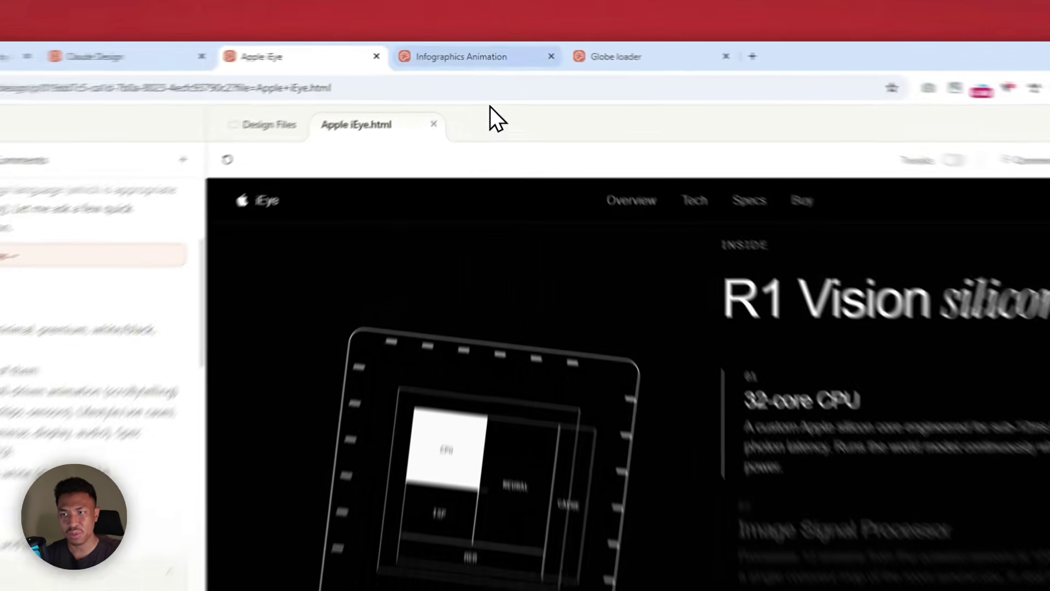
# Play the State of Remote Work animation in the Infographics Animation project and bring up the Globe loader project
pyautogui.click(495, 51)
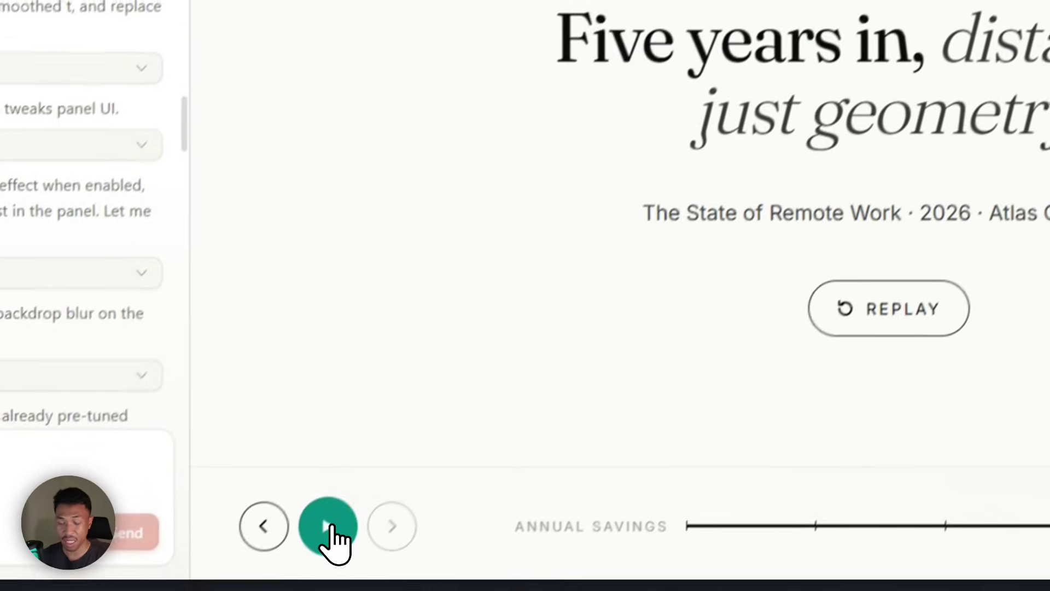
pyautogui.click(328, 526)
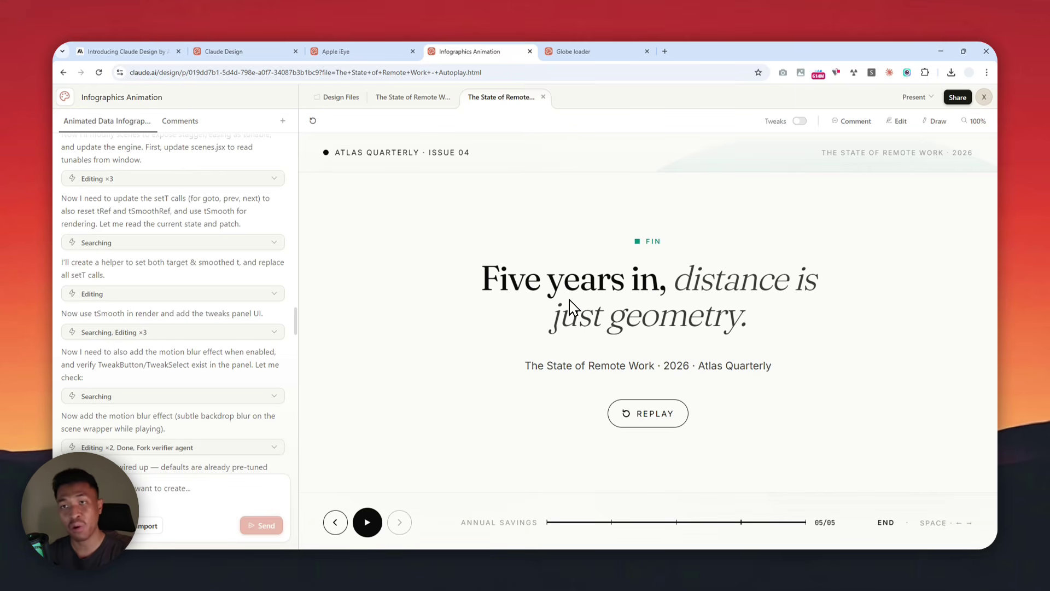
pyautogui.click(573, 51)
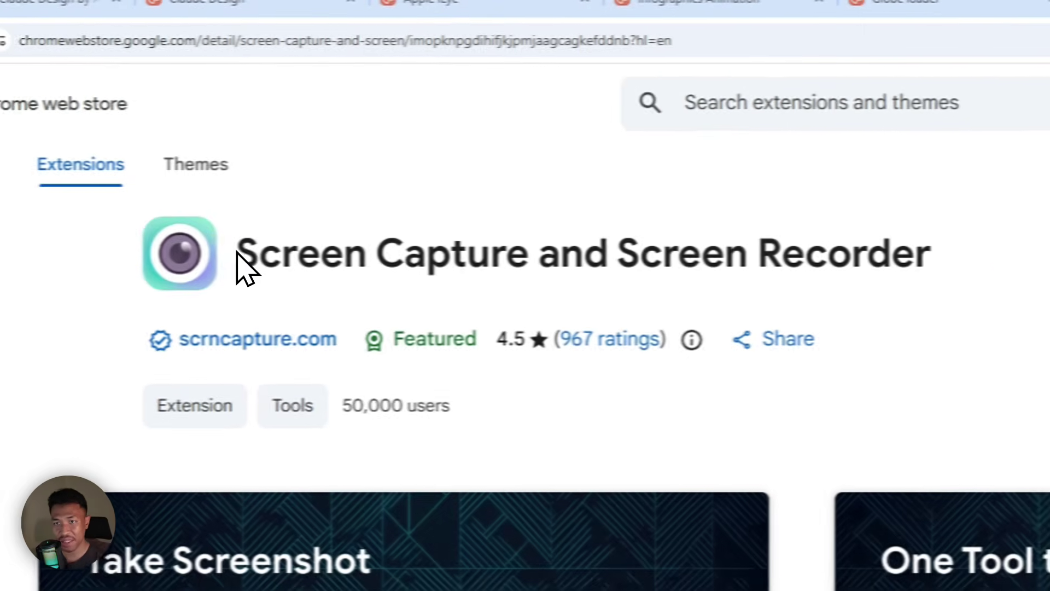
# Examine the Screen Capture and Screen Recorder extension page in the Chrome Web Store, highlighting the extension's name
pyautogui.moveTo(241, 264); pyautogui.dragTo(679, 311)
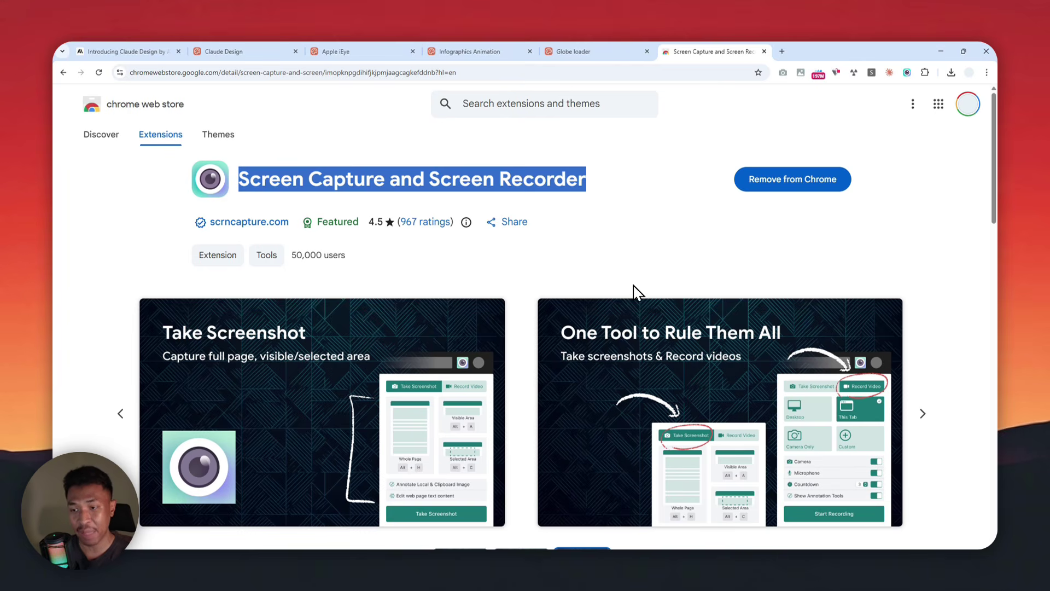
pyautogui.scroll(-3, 635, 292)
pyautogui.scroll(3, 774, 261)
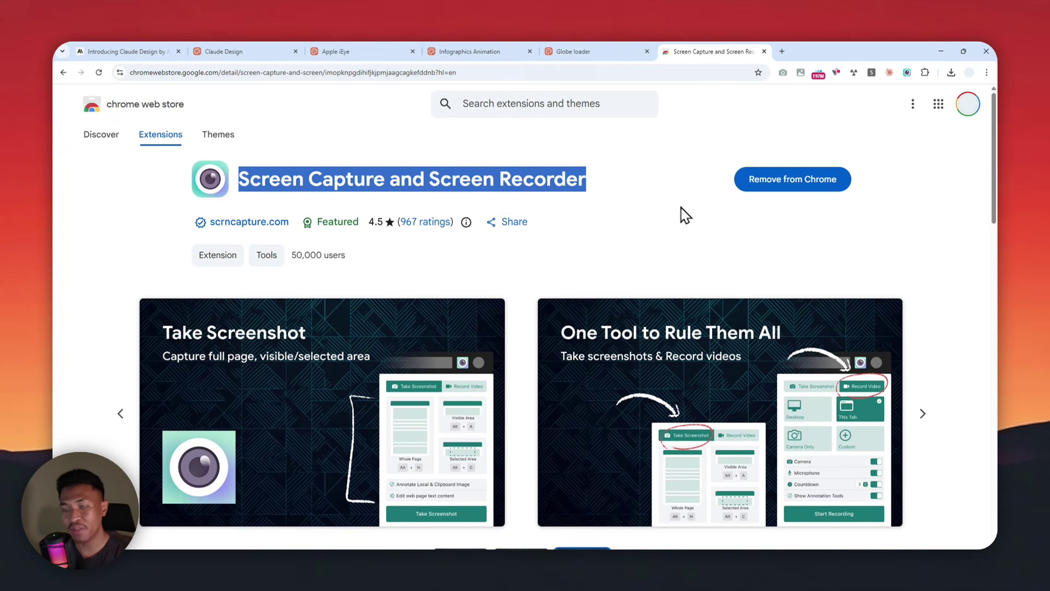
# Return to the Globe loader project and present its animation in the current tab
pyautogui.click(574, 53)
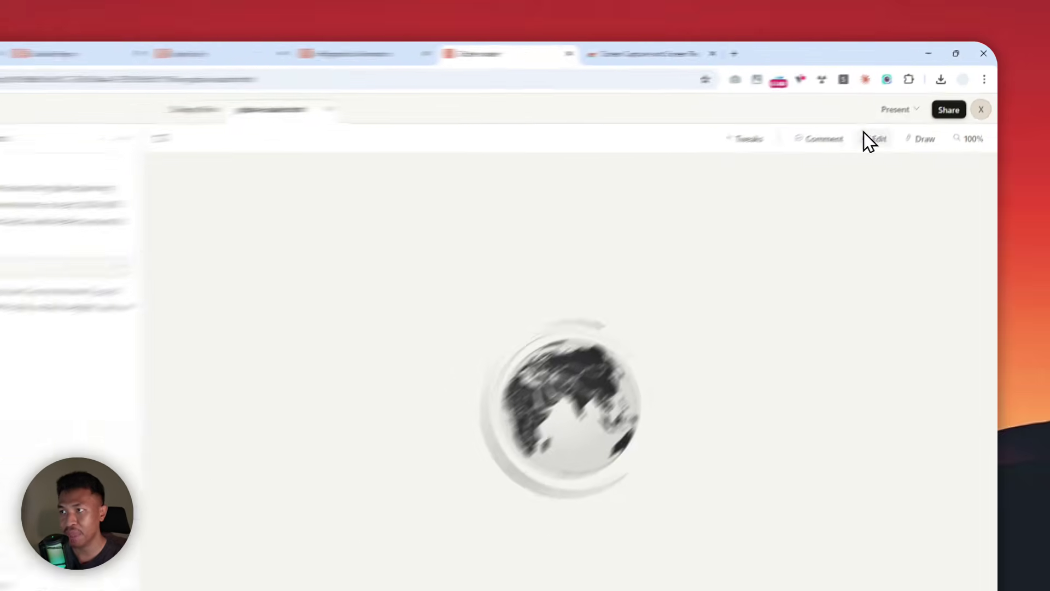
pyautogui.click(911, 97)
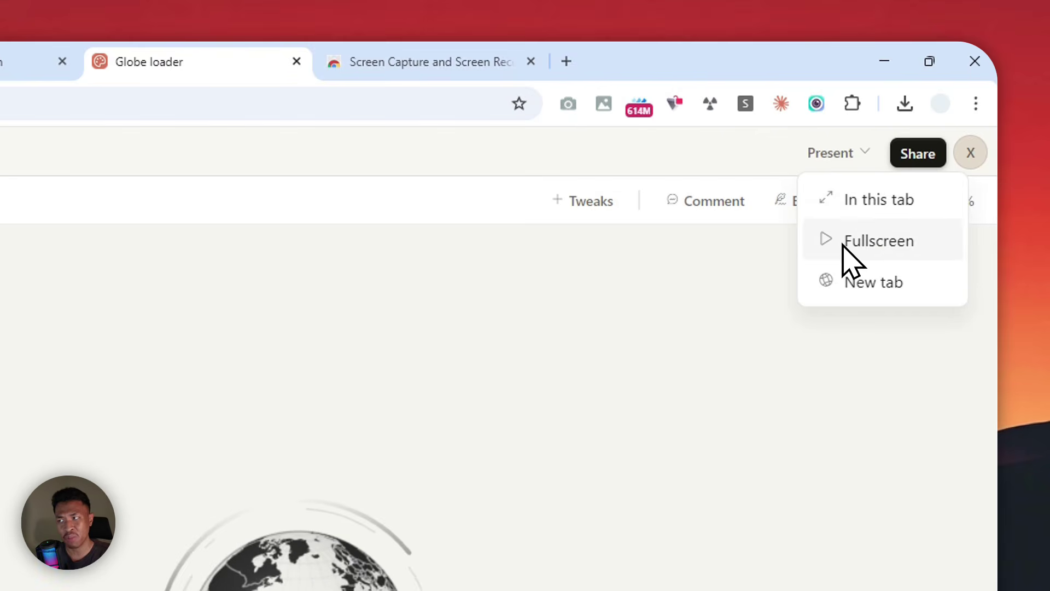
pyautogui.click(862, 207)
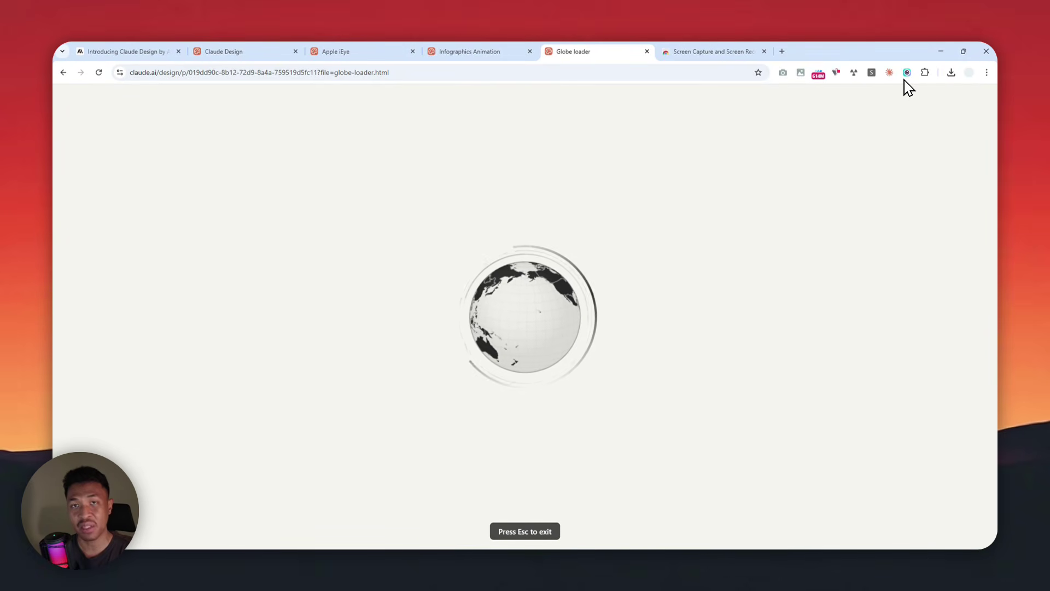
# Record the current tab's globe animation with the Screen Capture and Screen Recorder extension, and stop the recording
pyautogui.click(907, 72)
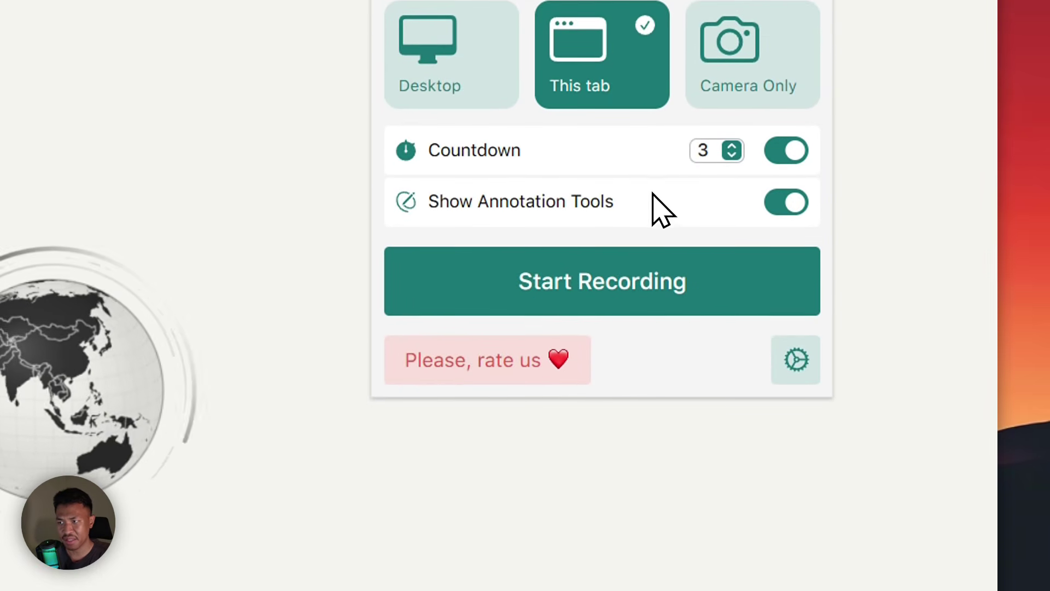
pyautogui.click(561, 295)
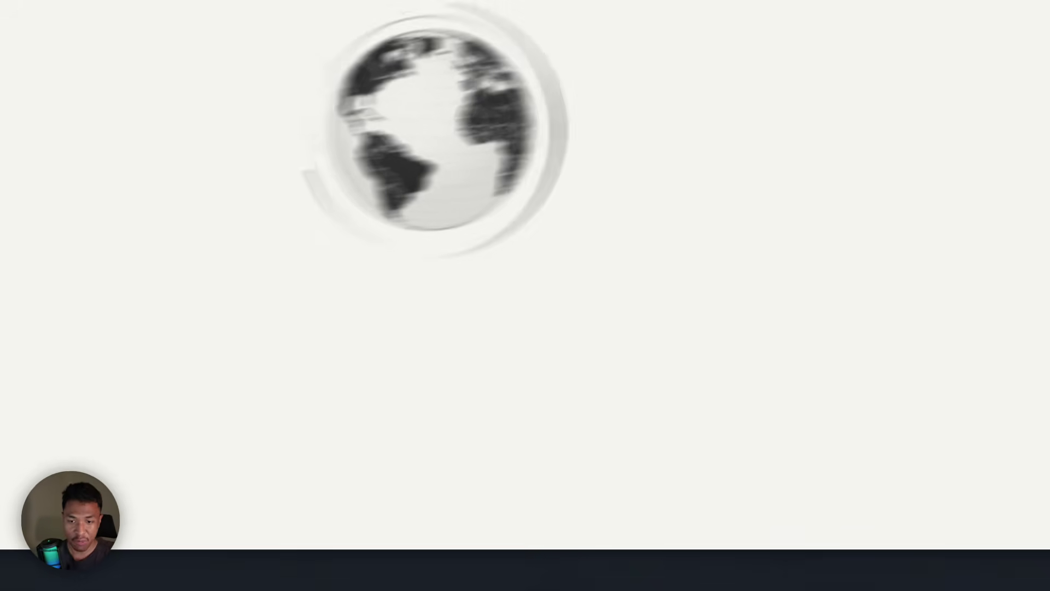
pyautogui.click(350, 510)
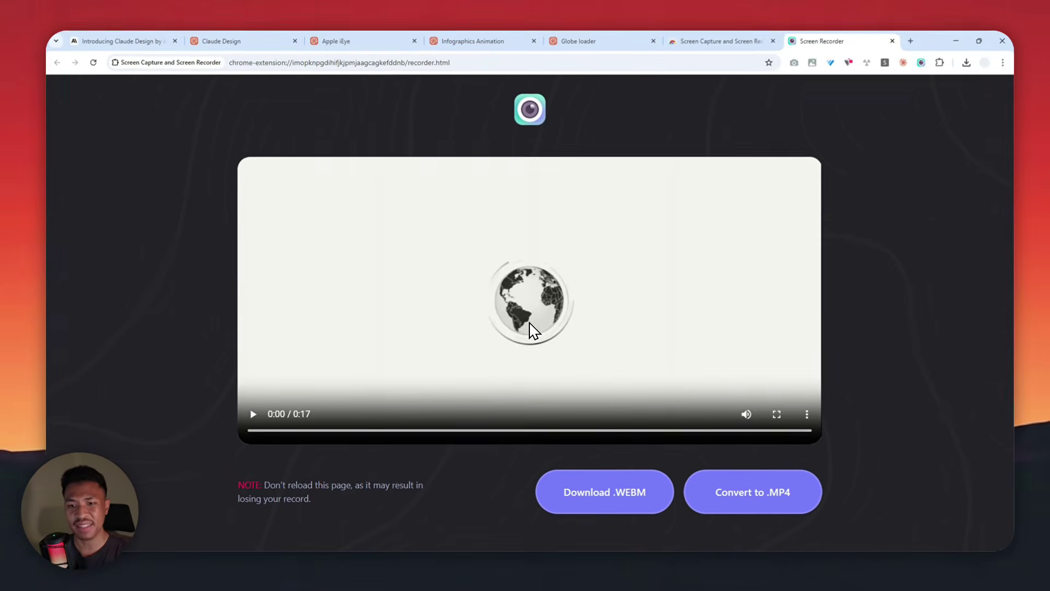
# Convert the globe recording to MP4 and open the downloaded video in a browser tab
pyautogui.click(549, 291)
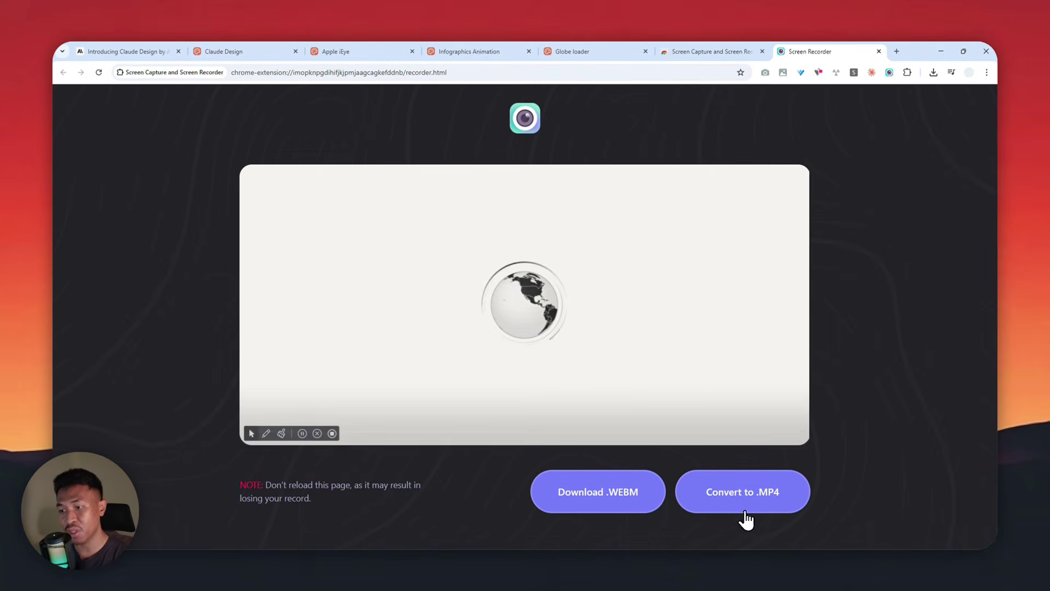
pyautogui.click(736, 493)
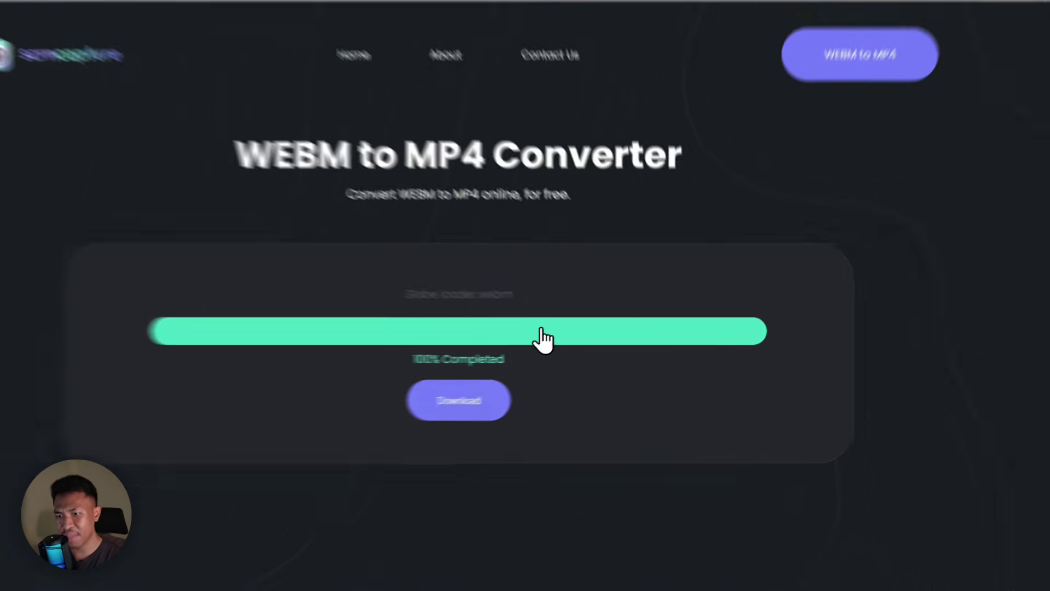
pyautogui.click(490, 402)
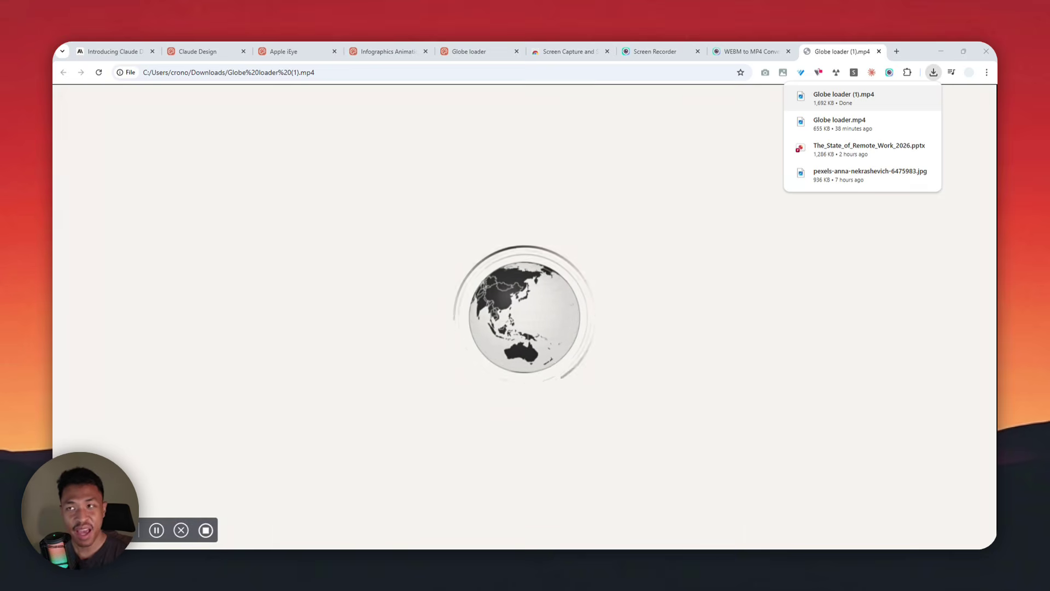
pyautogui.moveTo(652, 203); pyautogui.dragTo(880, 44)
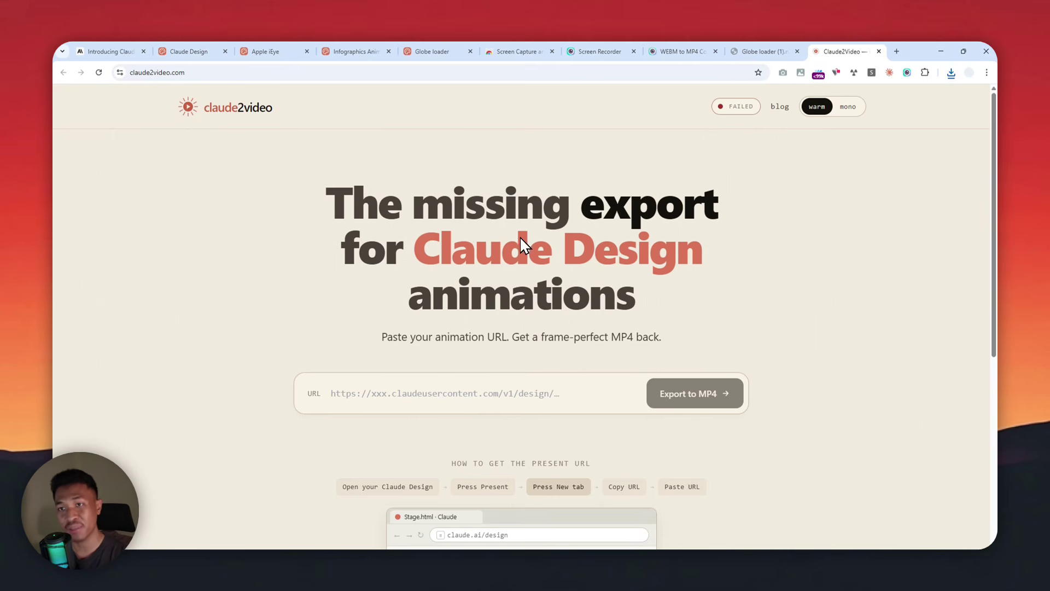
# Return to the Globe loader project, check its share and export options, present the animation in a new tab and copy that tab's URL
pyautogui.click(433, 52)
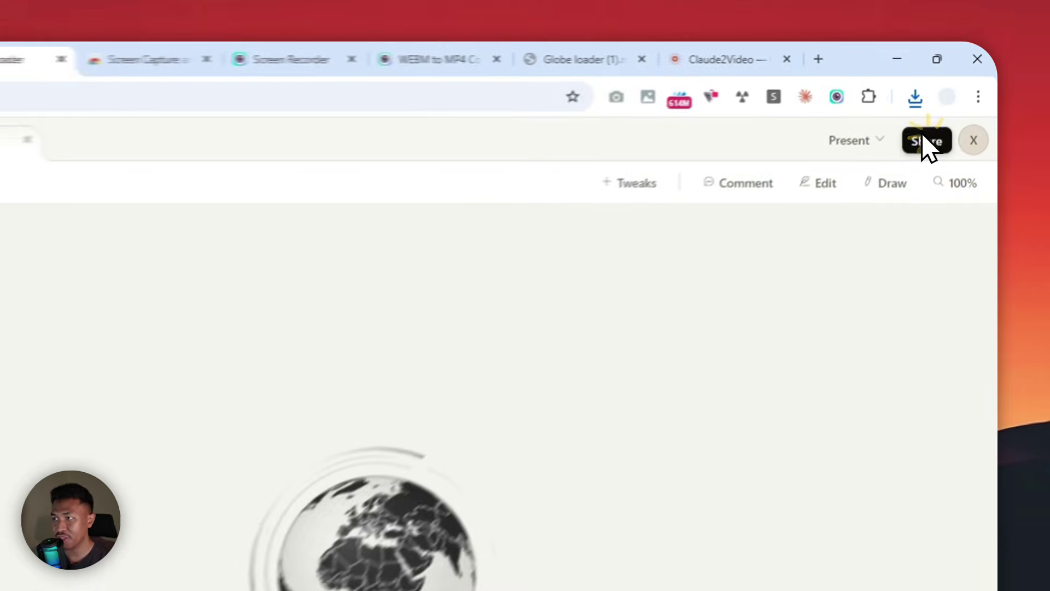
pyautogui.click(959, 96)
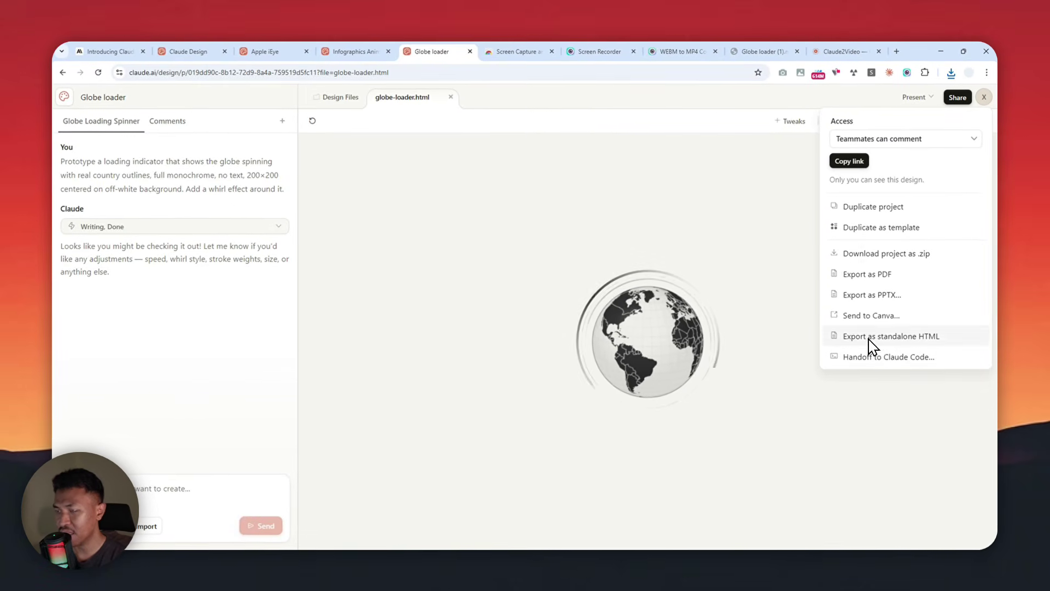
pyautogui.click(929, 97)
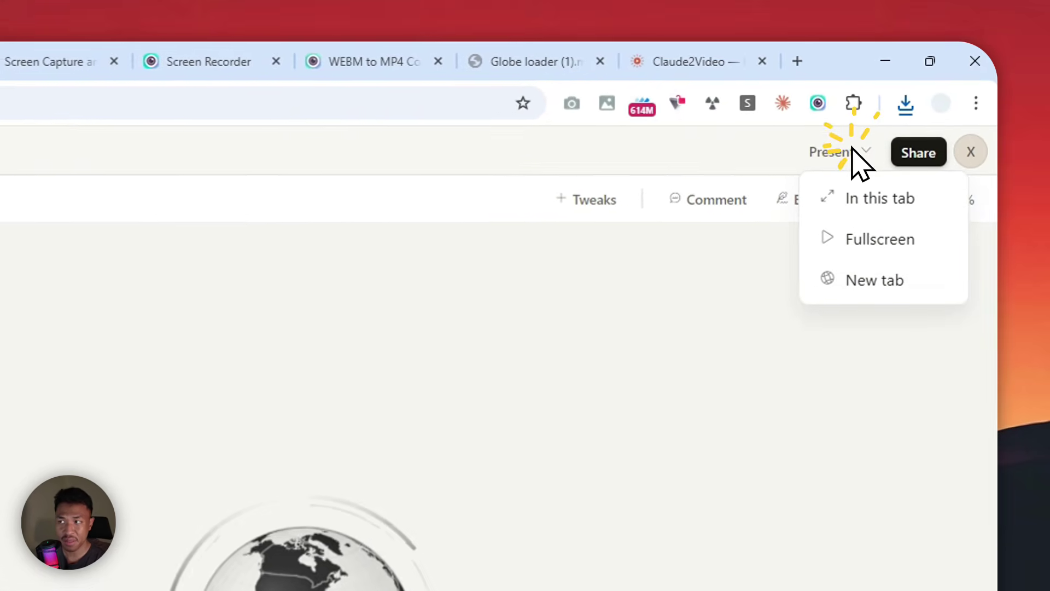
pyautogui.click(873, 288)
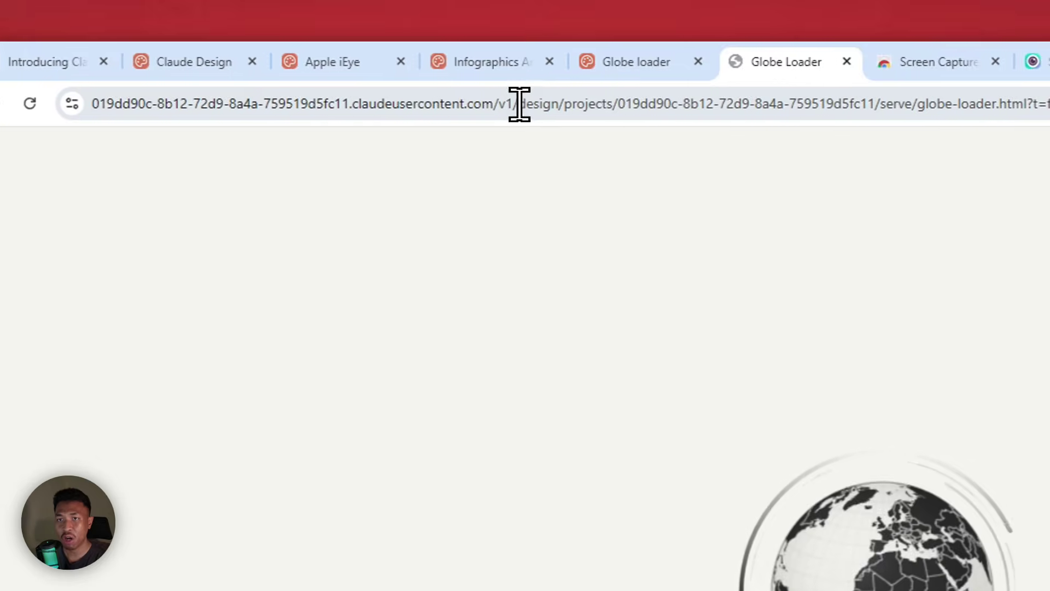
pyautogui.rightClick(363, 103)
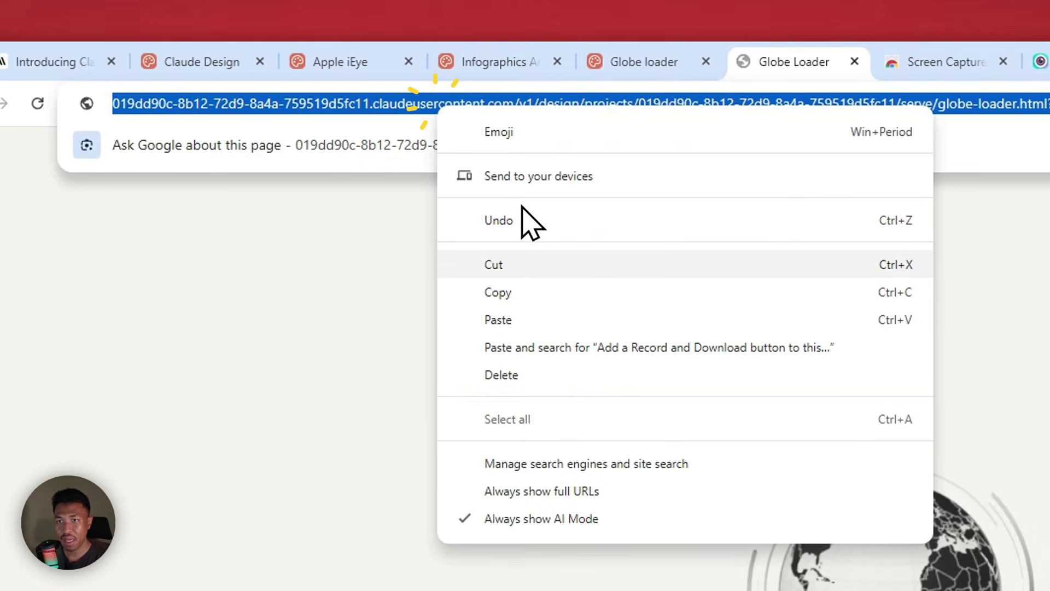
pyautogui.click(559, 284)
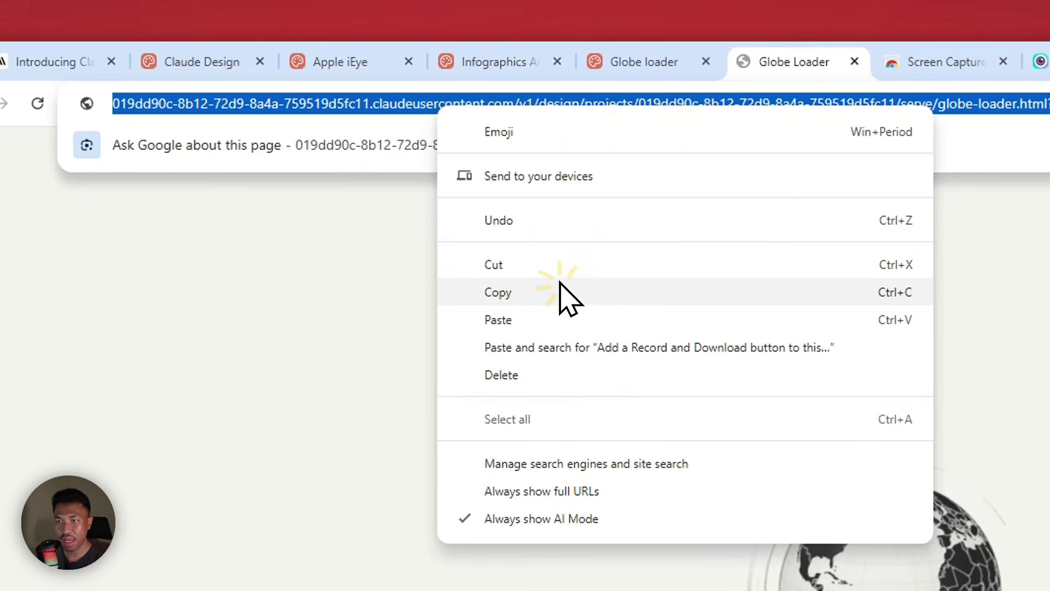
# Try to export the globe animation to MP4 on Claude2Video using the copied presentation URL
pyautogui.click(871, 50)
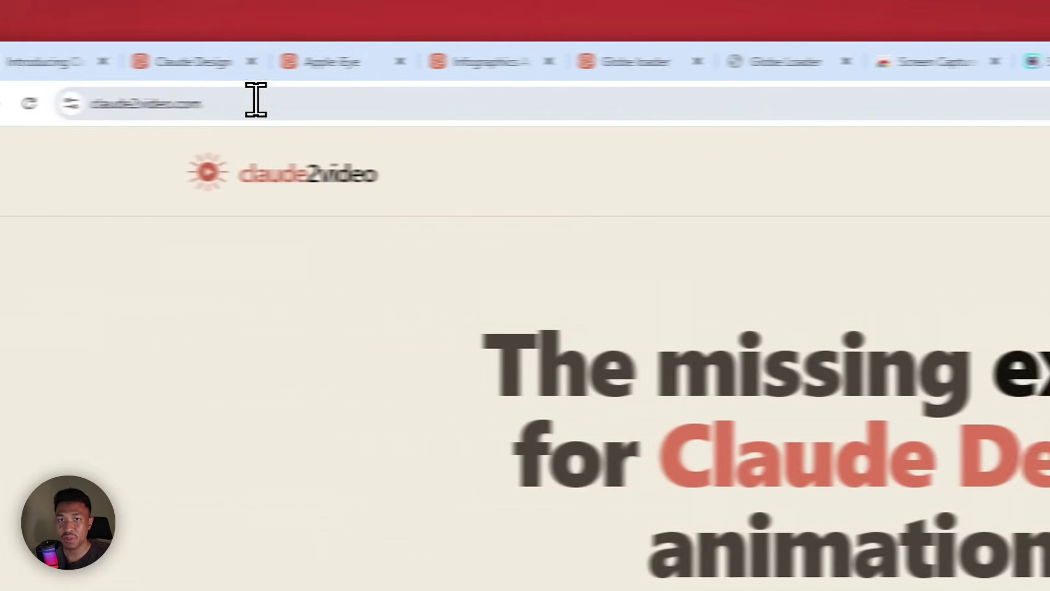
pyautogui.click(271, 100)
pyautogui.rightClick(522, 409)
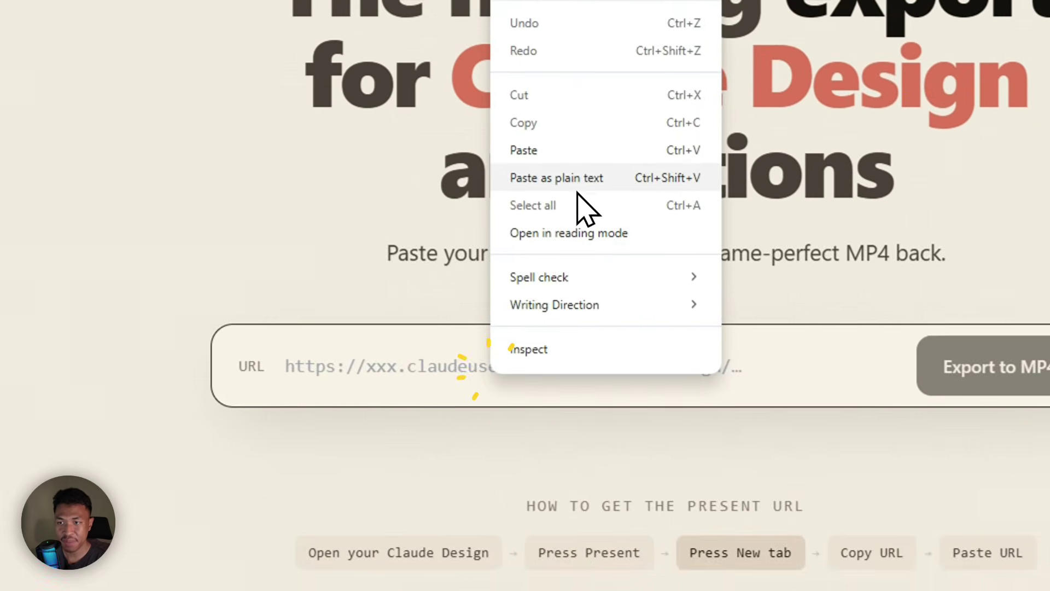
pyautogui.click(554, 184)
pyautogui.click(1042, 404)
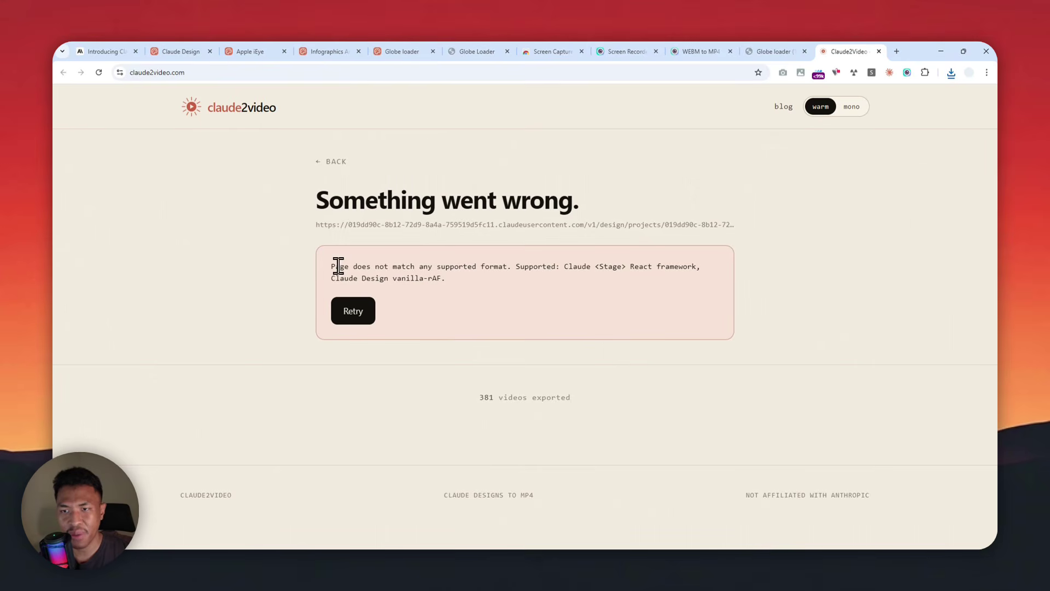
# Highlight the supported-format explanation, retry the globe export and return to the Claude2Video home page
pyautogui.moveTo(333, 266); pyautogui.dragTo(523, 271)
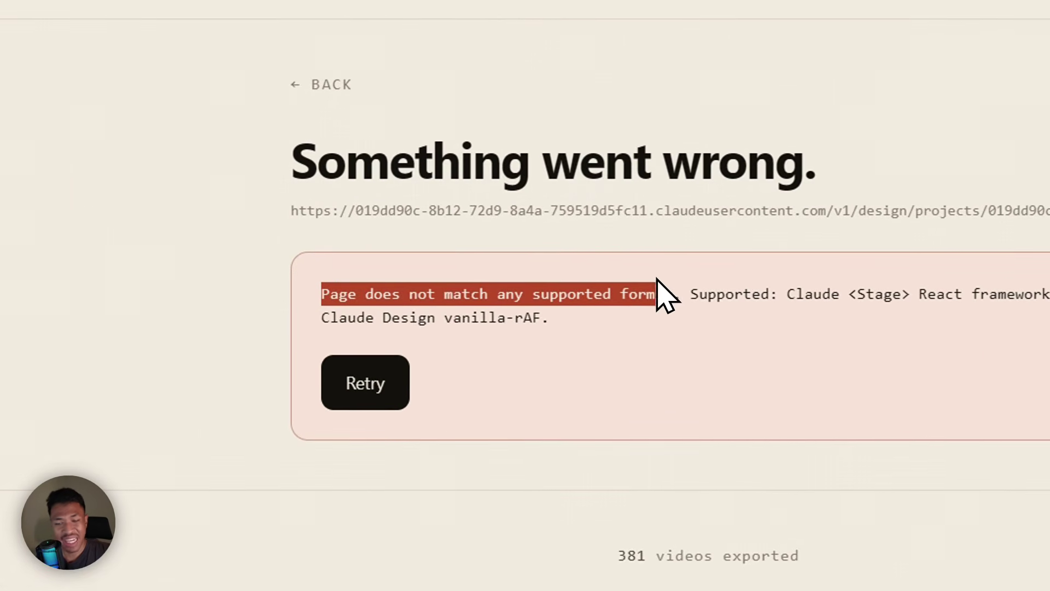
pyautogui.moveTo(705, 304); pyautogui.dragTo(726, 316)
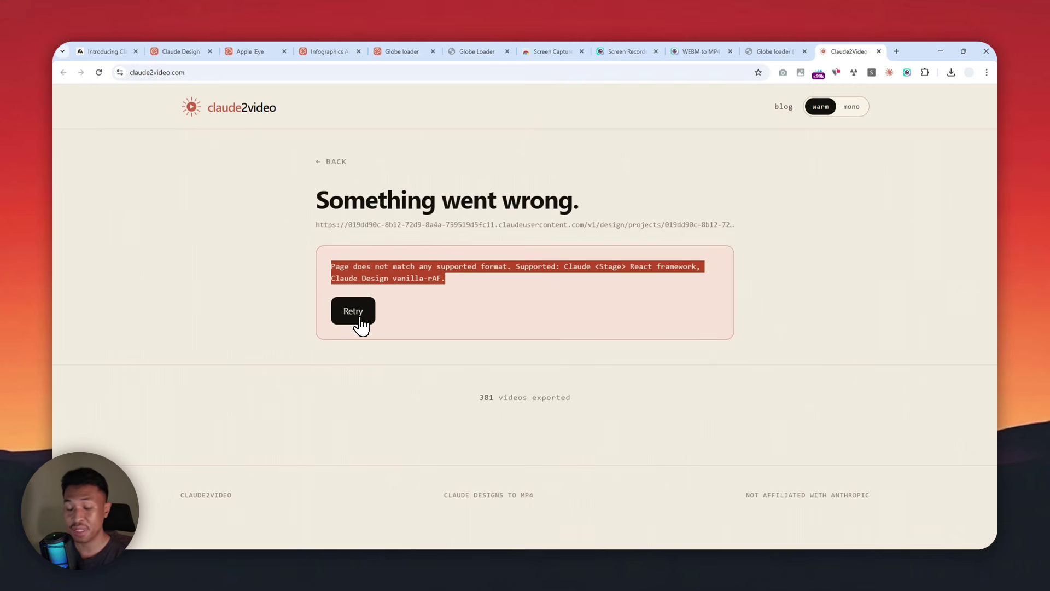
pyautogui.click(354, 312)
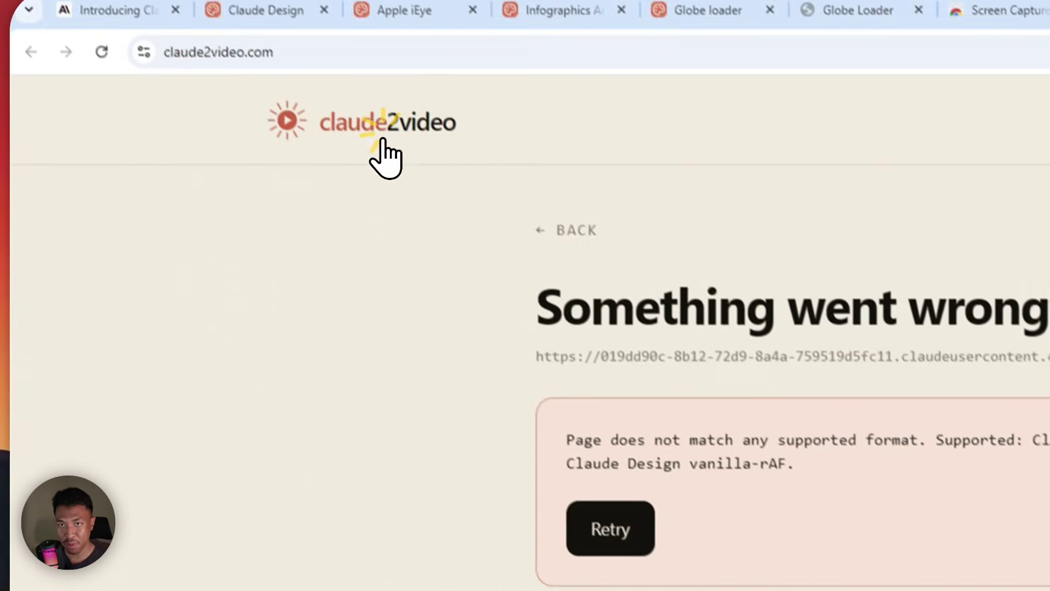
pyautogui.click(309, 16)
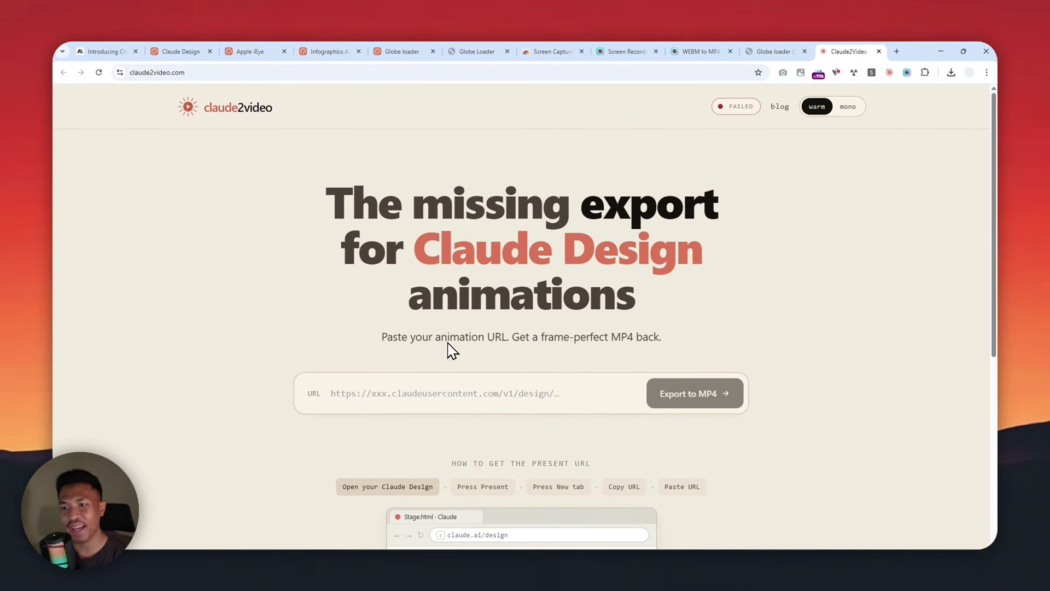
# Duplicate the Globe loader project from the Claude Design project list and open the copy
pyautogui.click(380, 50)
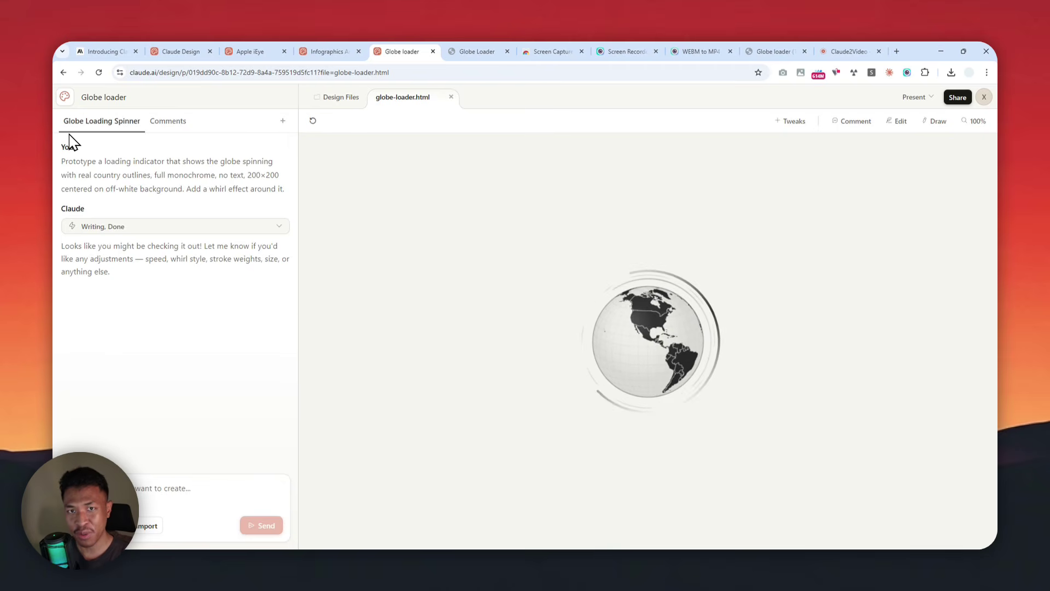
pyautogui.click(65, 97)
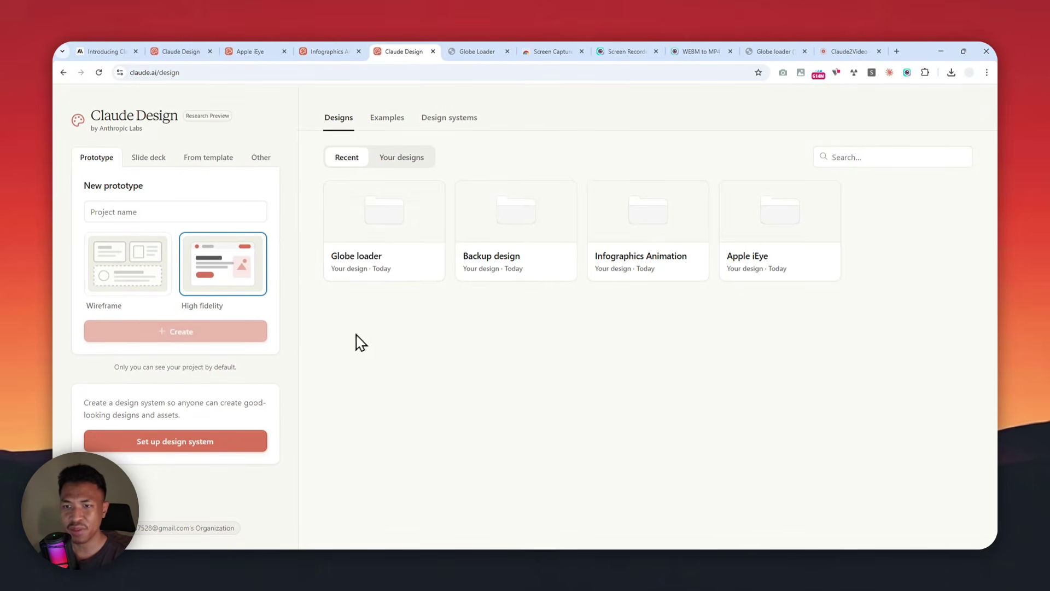
pyautogui.rightClick(375, 233)
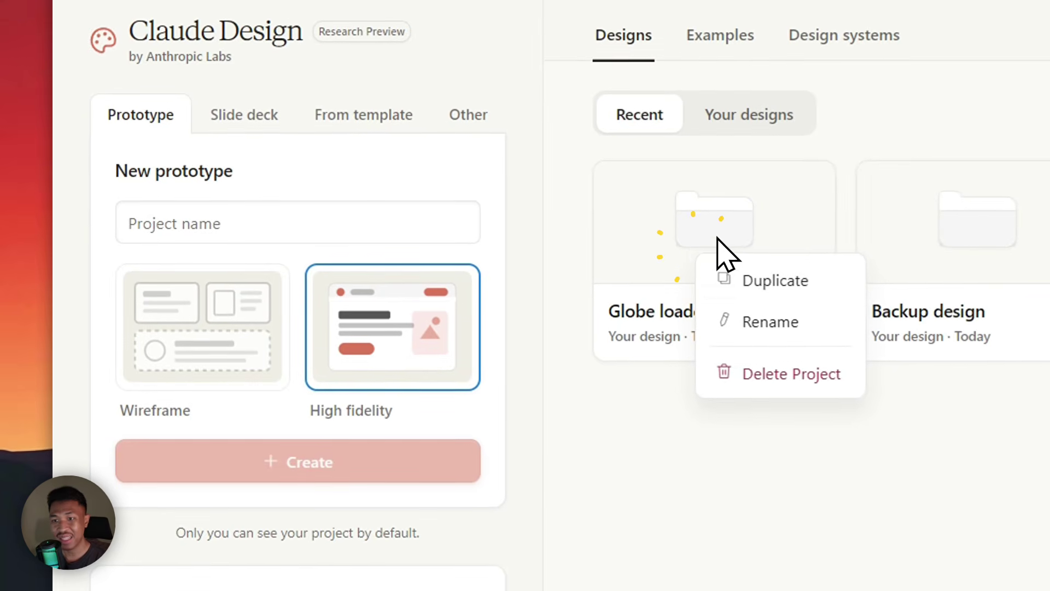
pyautogui.click(766, 269)
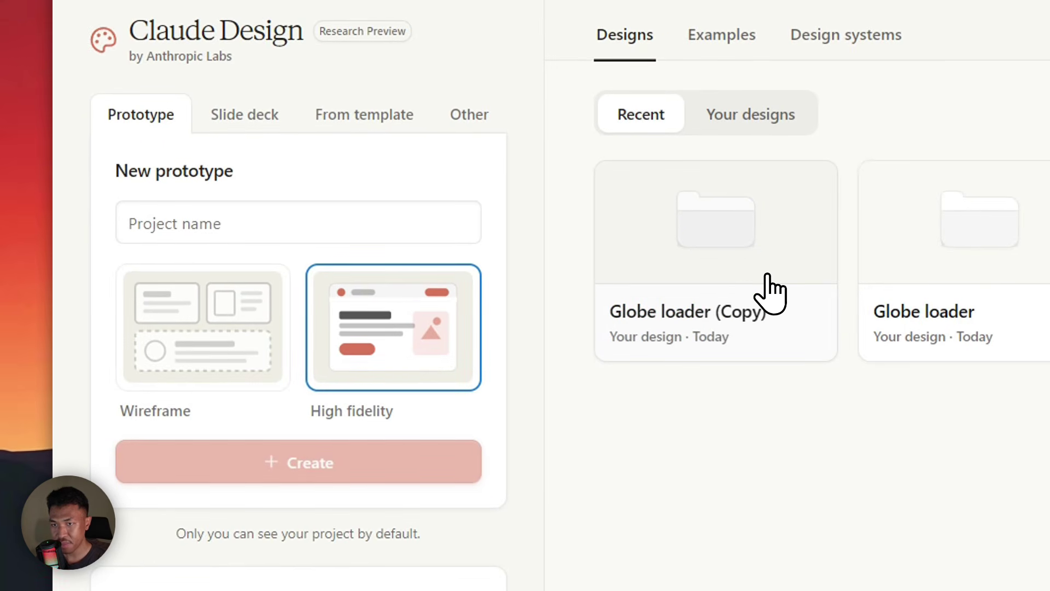
pyautogui.click(718, 217)
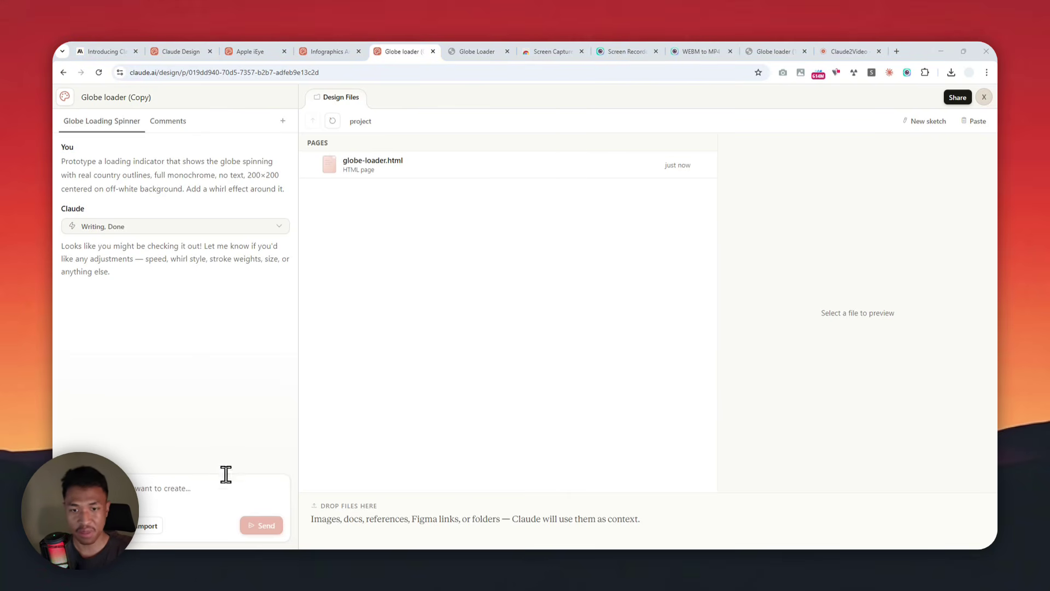
# Send Claude the prepared prompt for a Record and Download button using the MediaRecorder API at 60fps and downloading output.webm
pyautogui.click(220, 487)
pyautogui.hotkey('ctrl', 'v')
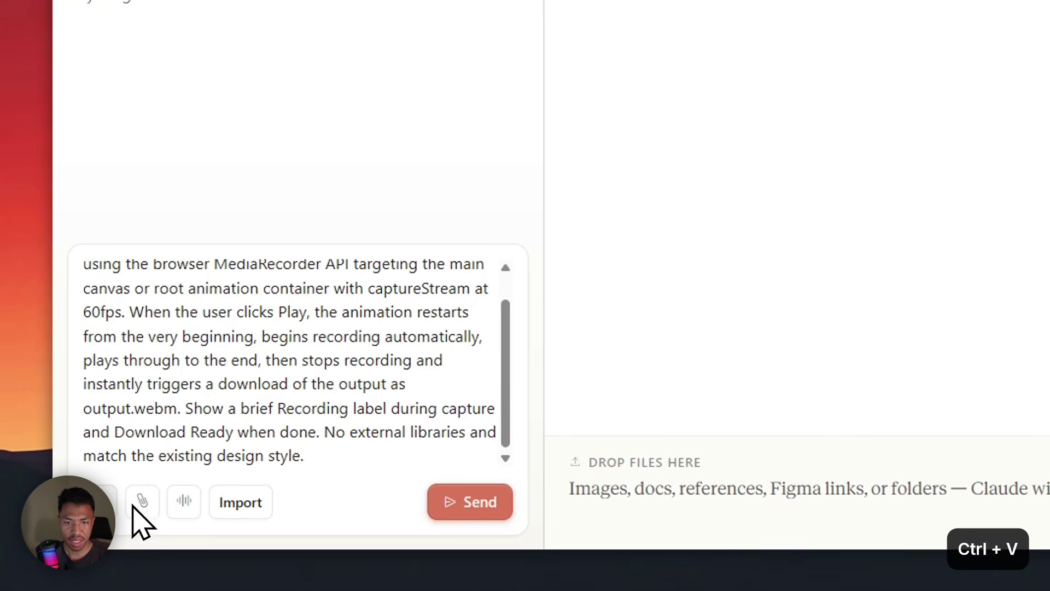
pyautogui.click(104, 501)
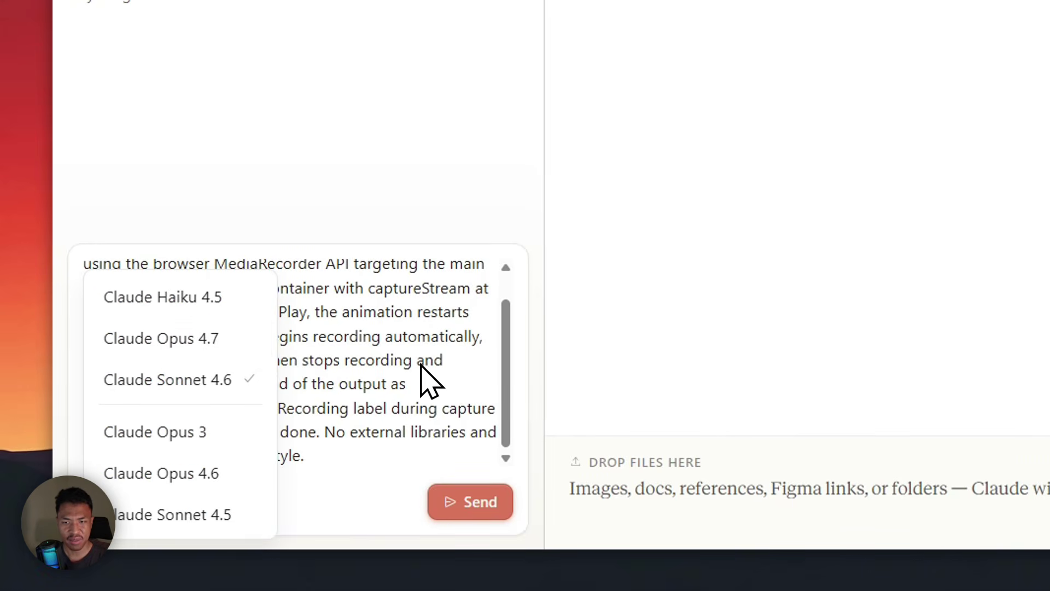
pyautogui.click(441, 413)
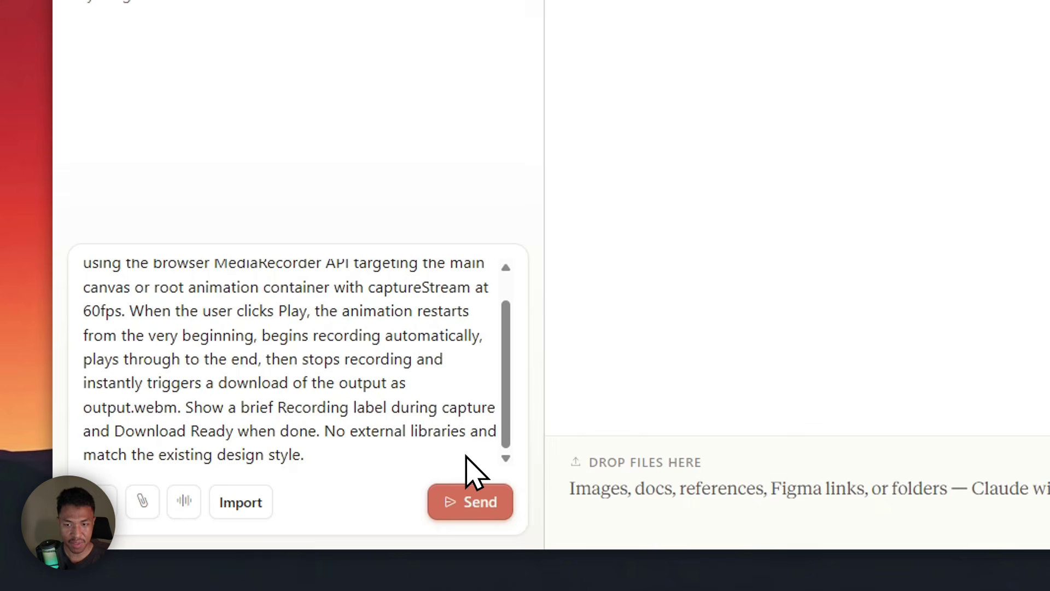
pyautogui.click(469, 503)
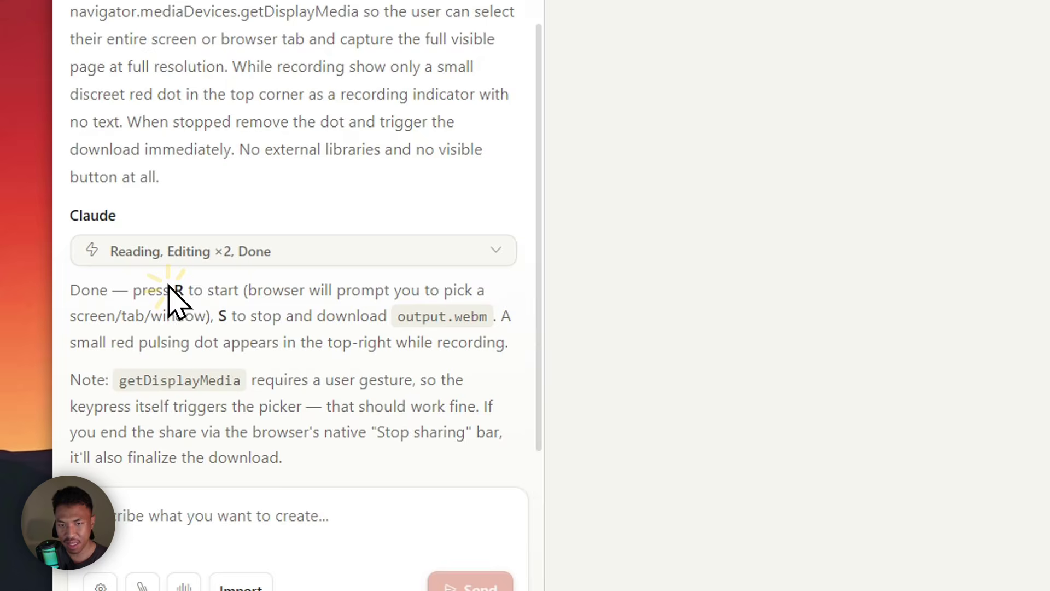
# Review the R and S recording shortcuts in Claude's reply and the source prompt, and present the globe copy in a new tab
pyautogui.moveTo(169, 289); pyautogui.dragTo(234, 335)
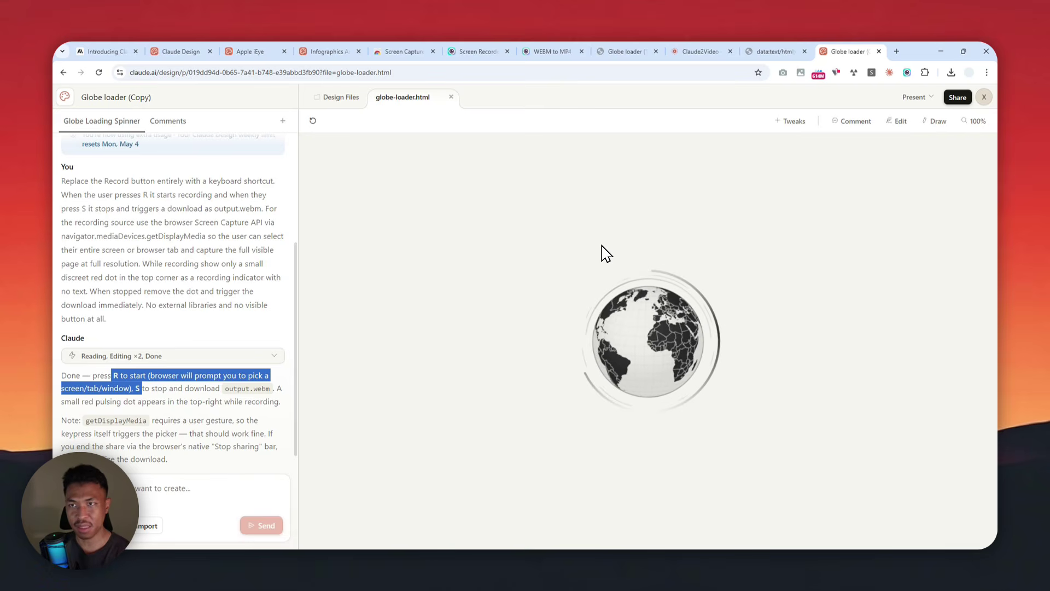
pyautogui.click(652, 270)
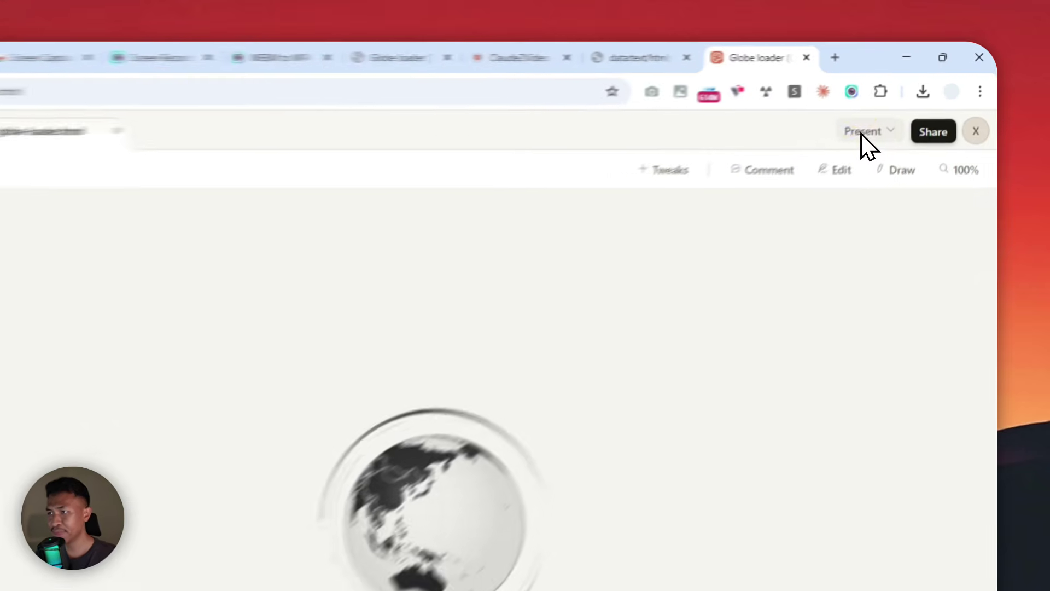
pyautogui.click(914, 97)
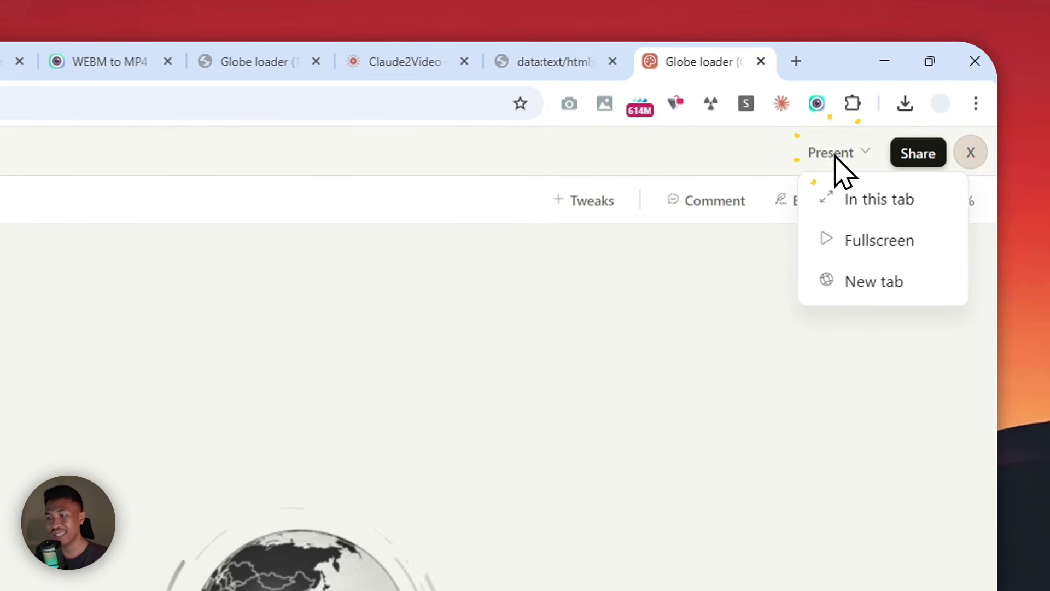
pyautogui.click(865, 276)
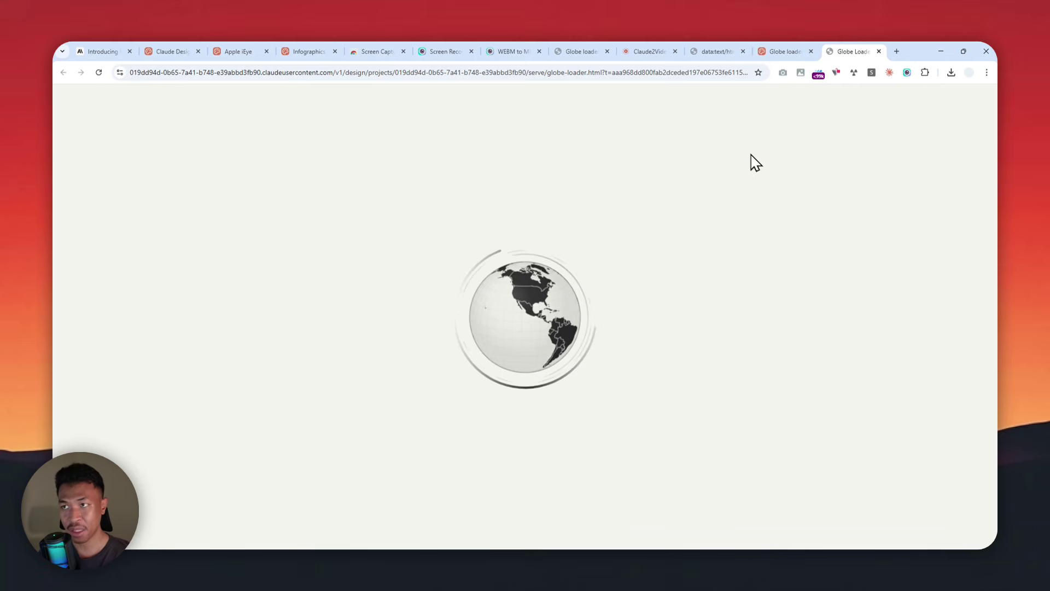
pyautogui.click(711, 51)
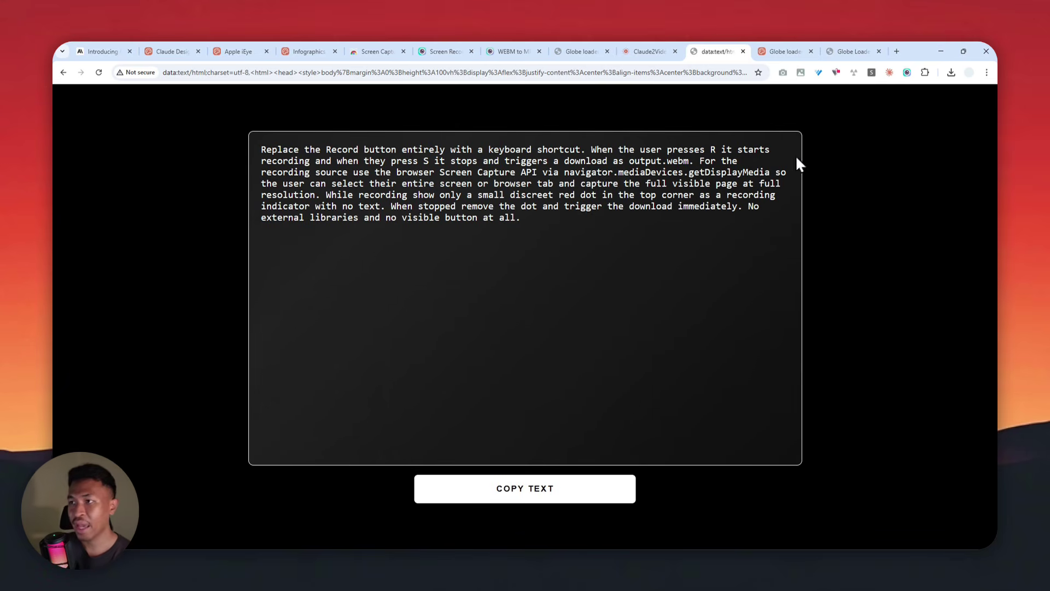
pyautogui.click(849, 40)
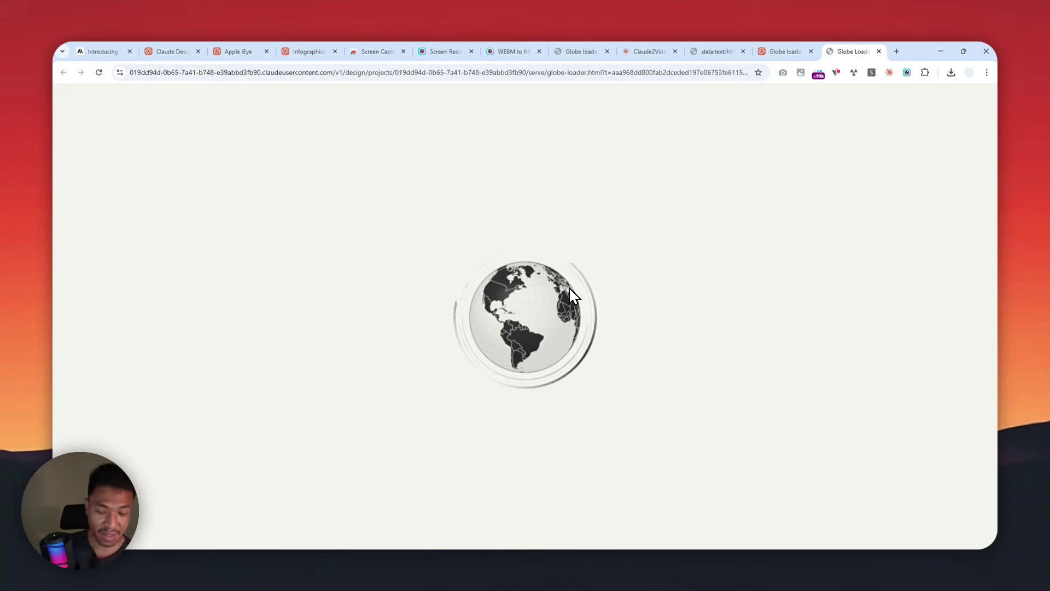
# Record the Globe Loader window in full screen and open the downloaded output (2).webm in the browser
pyautogui.press('F11')
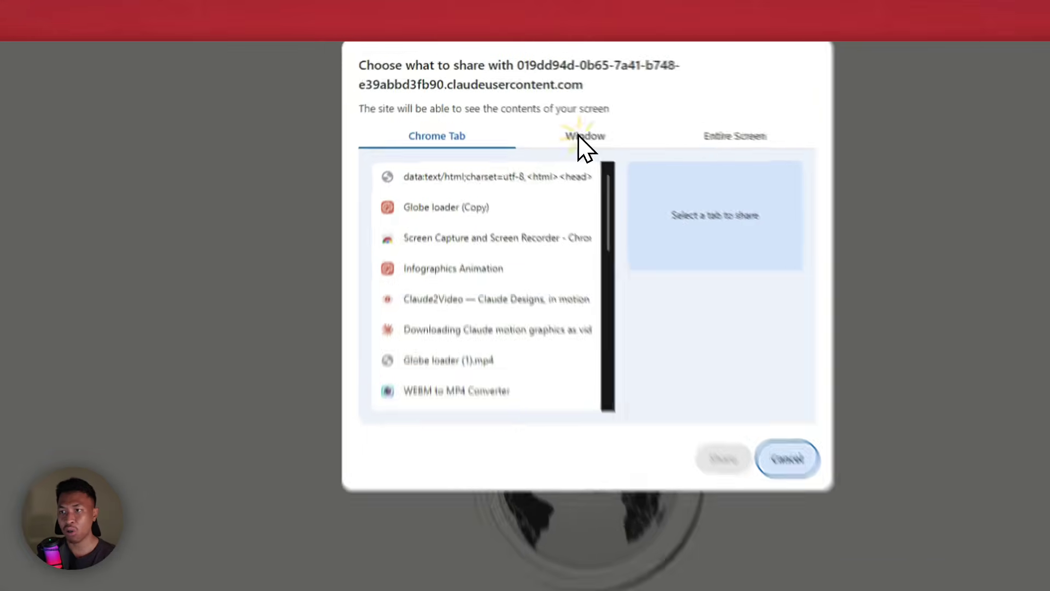
pyautogui.click(522, 98)
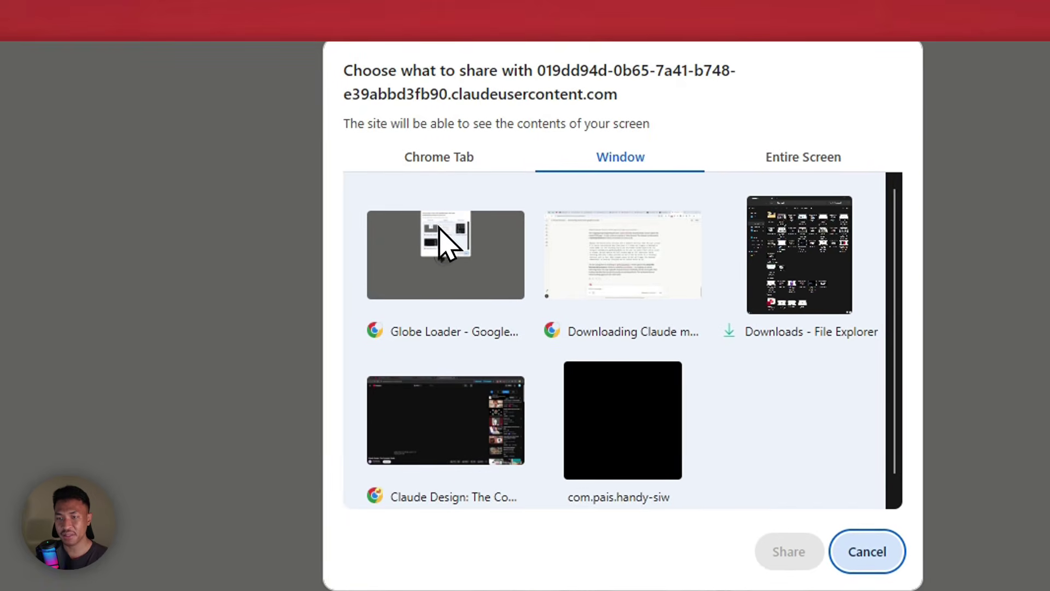
pyautogui.click(436, 267)
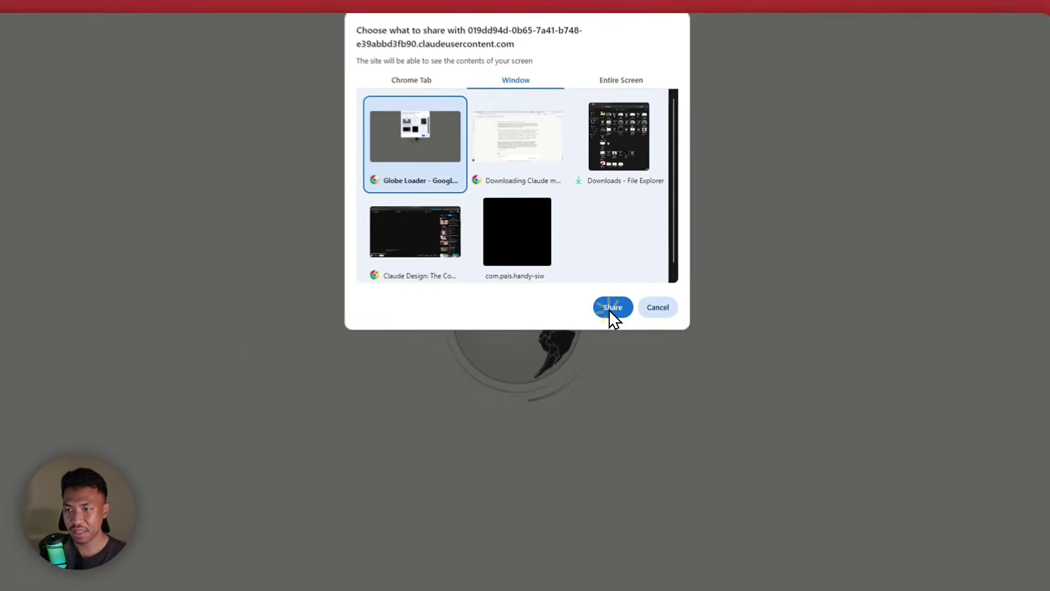
pyautogui.click(790, 551)
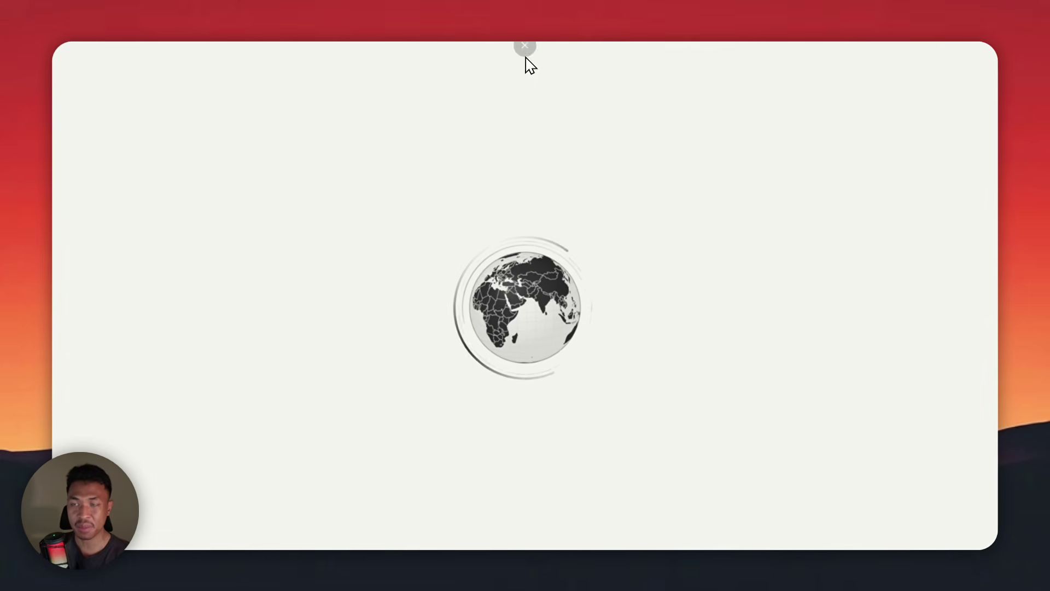
pyautogui.click(525, 75)
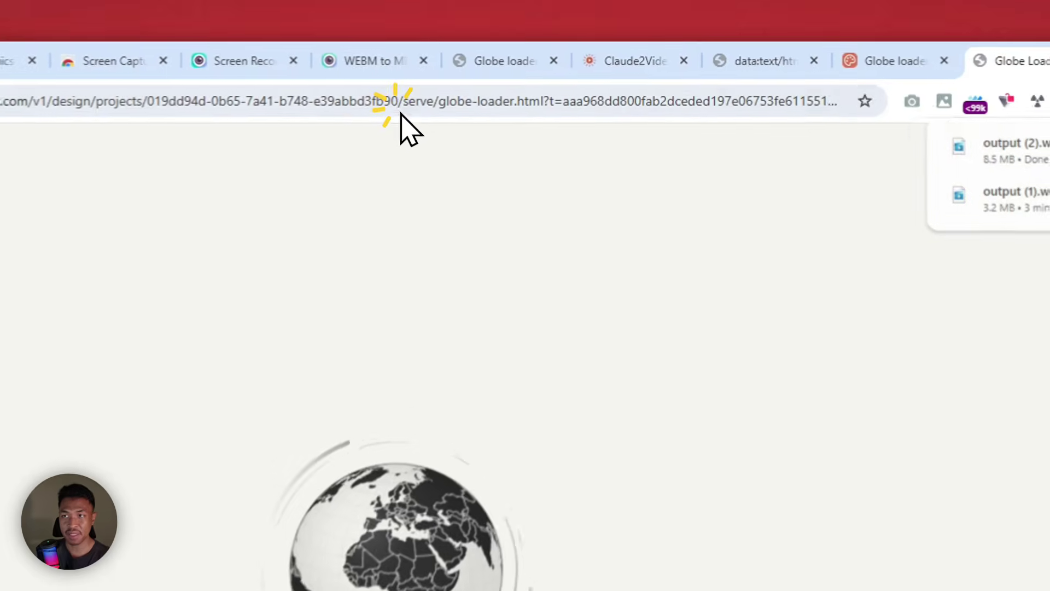
pyautogui.click(722, 153)
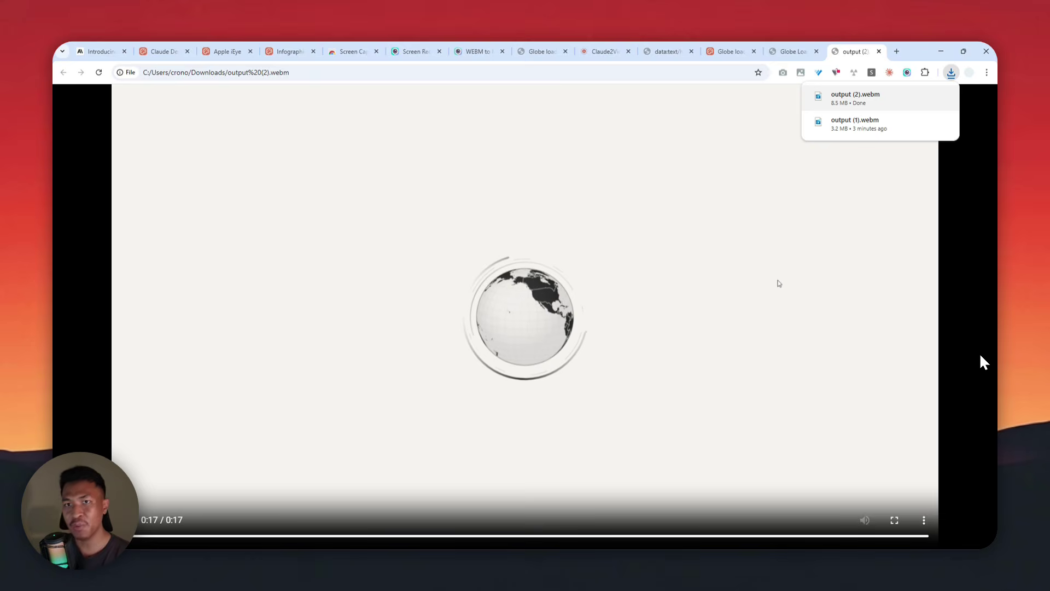
# Examine the Infographics Animation project and the R1 Vision silicon section of the Apple iEye landing page as further recording candidates
pyautogui.click(309, 47)
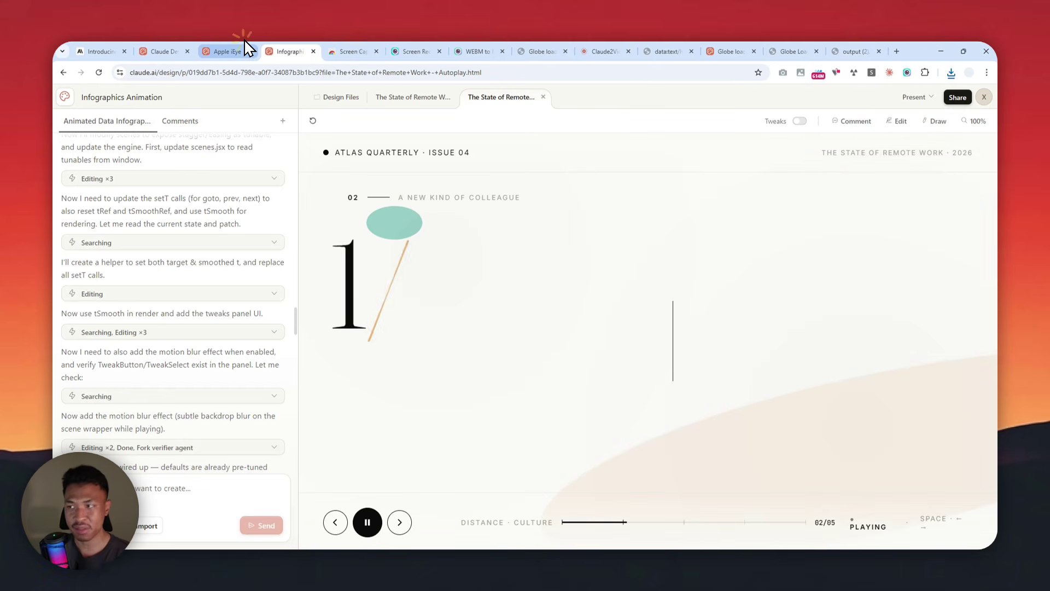
pyautogui.click(244, 51)
pyautogui.scroll(-3, 747, 327)
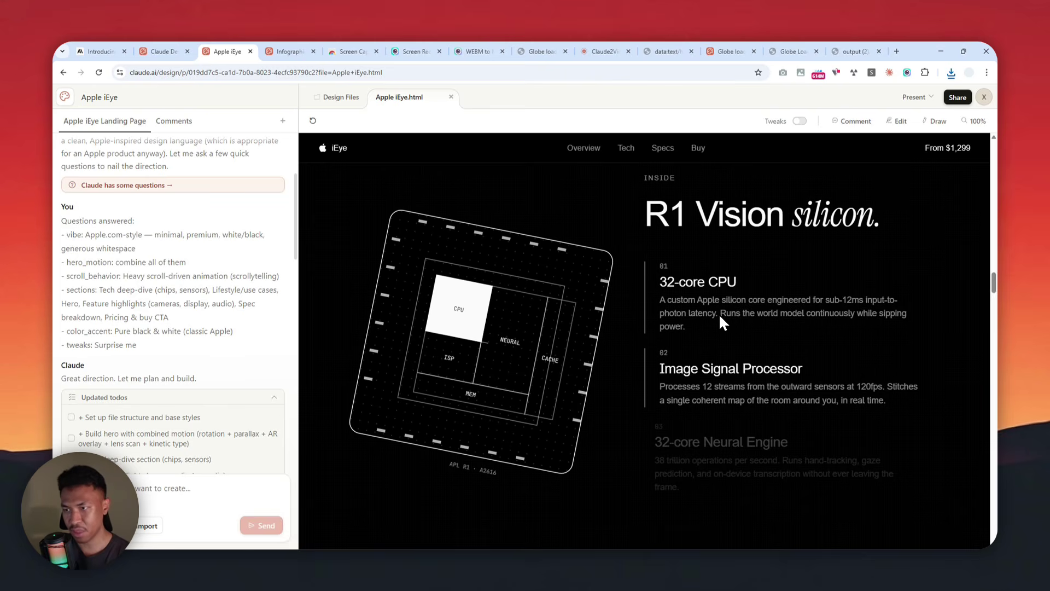
pyautogui.scroll(-2, 719, 320)
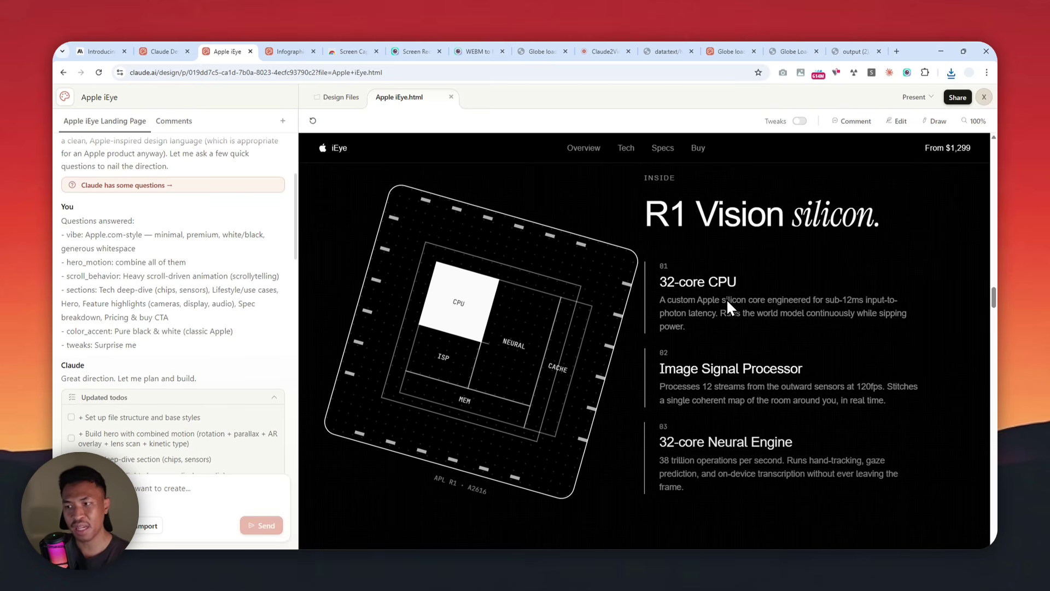
pyautogui.scroll(-2, 727, 304)
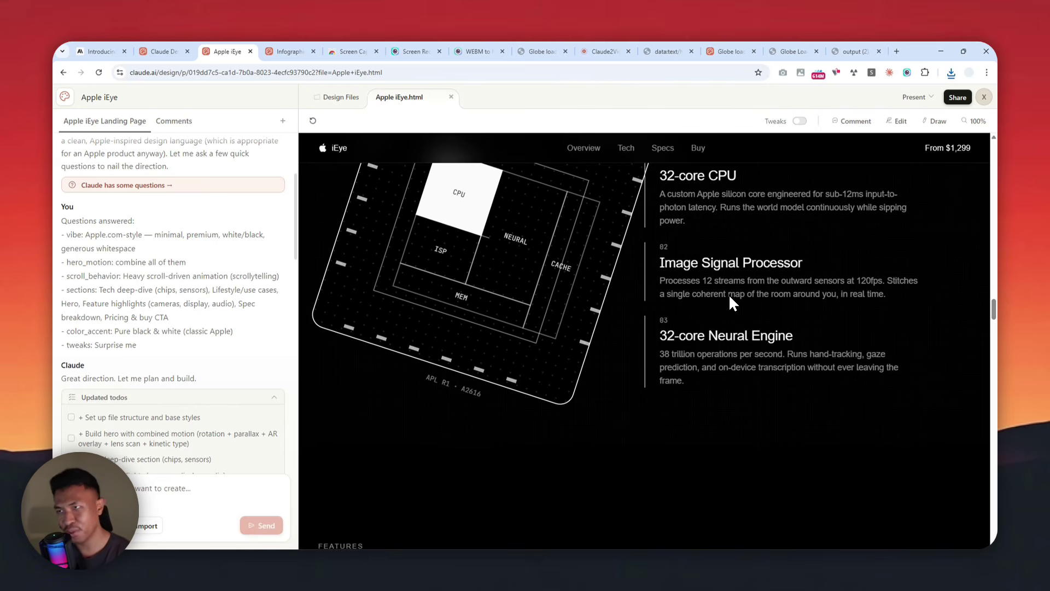
# Revisit the presented Globe Loader page and read the prompt for the R and S keyboard recording shortcuts
pyautogui.click(765, 48)
pyautogui.click(719, 50)
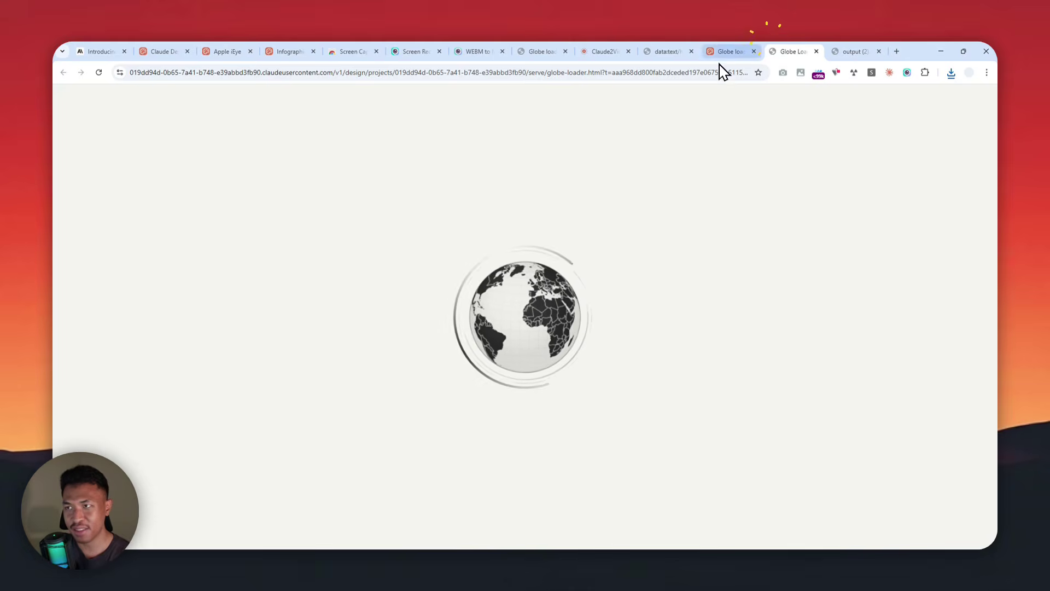
pyautogui.click(679, 48)
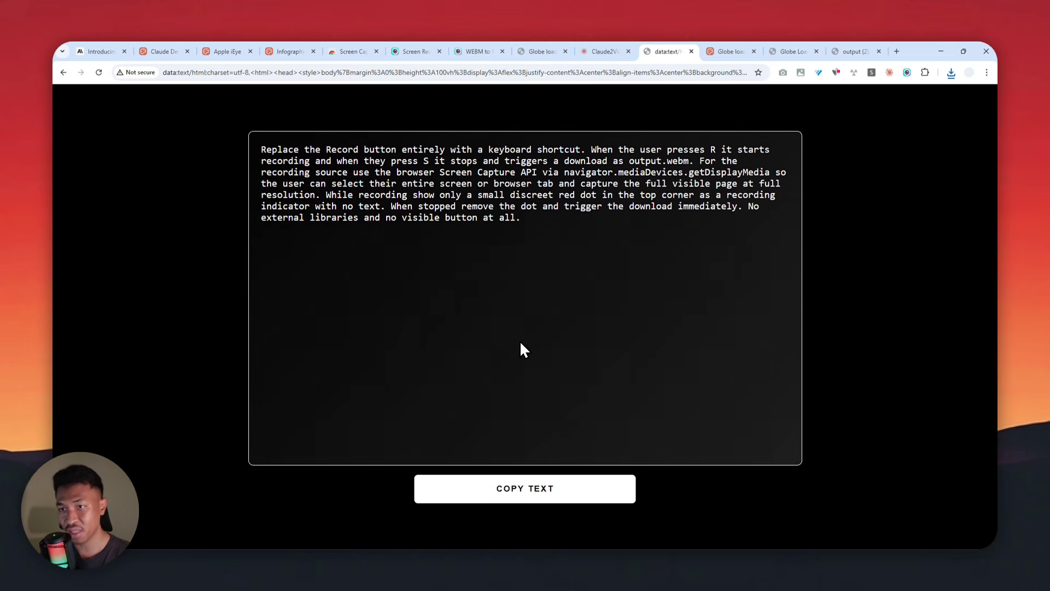
# Check the infographics animation again, look through the Apple iEye features from cameras to audio, and return to the presented Globe Loader
pyautogui.click(279, 51)
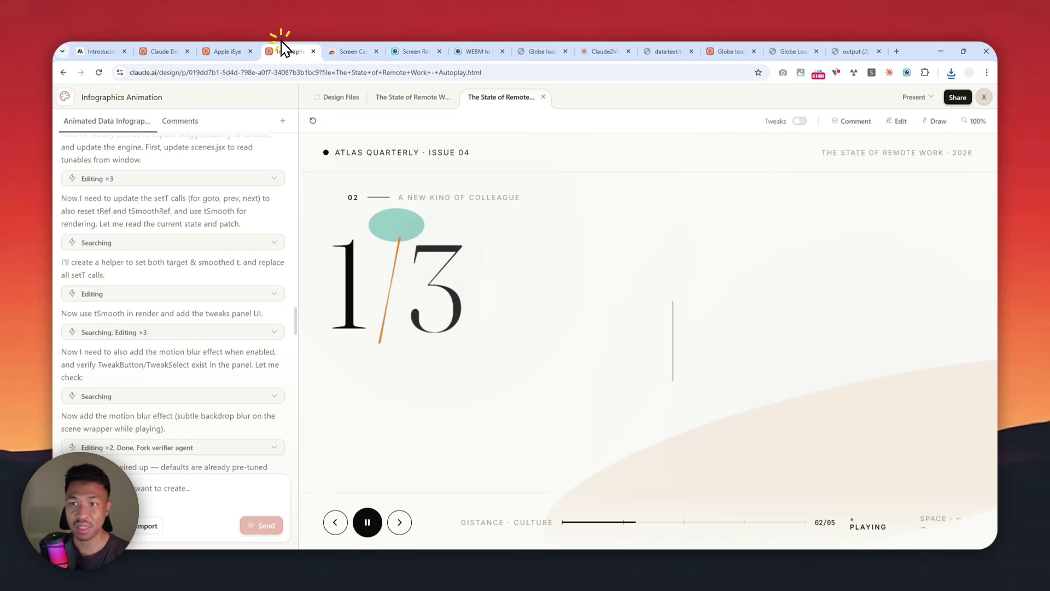
pyautogui.click(239, 52)
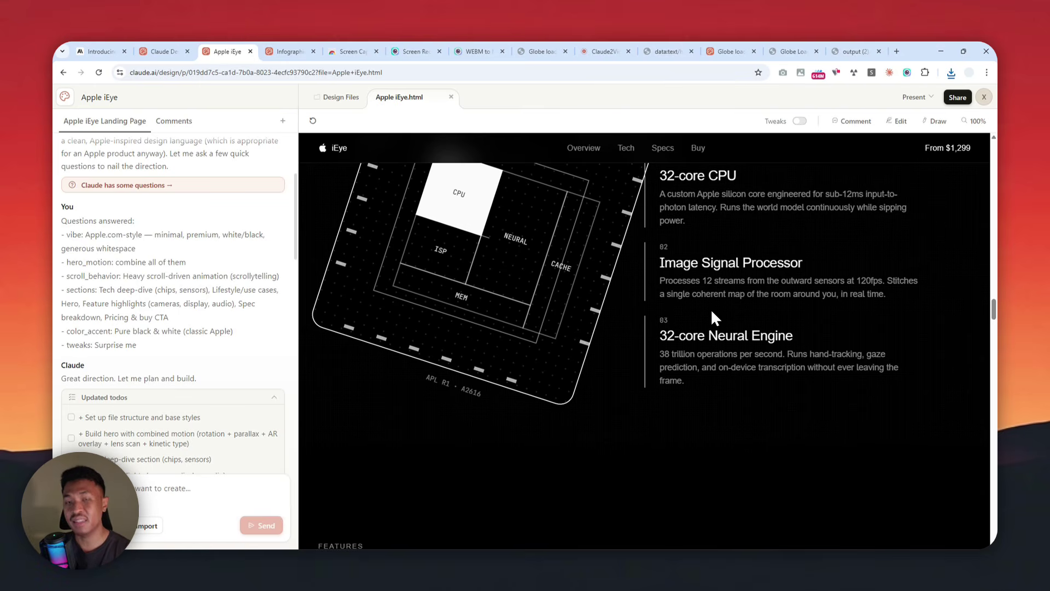
pyautogui.scroll(-5, 718, 295)
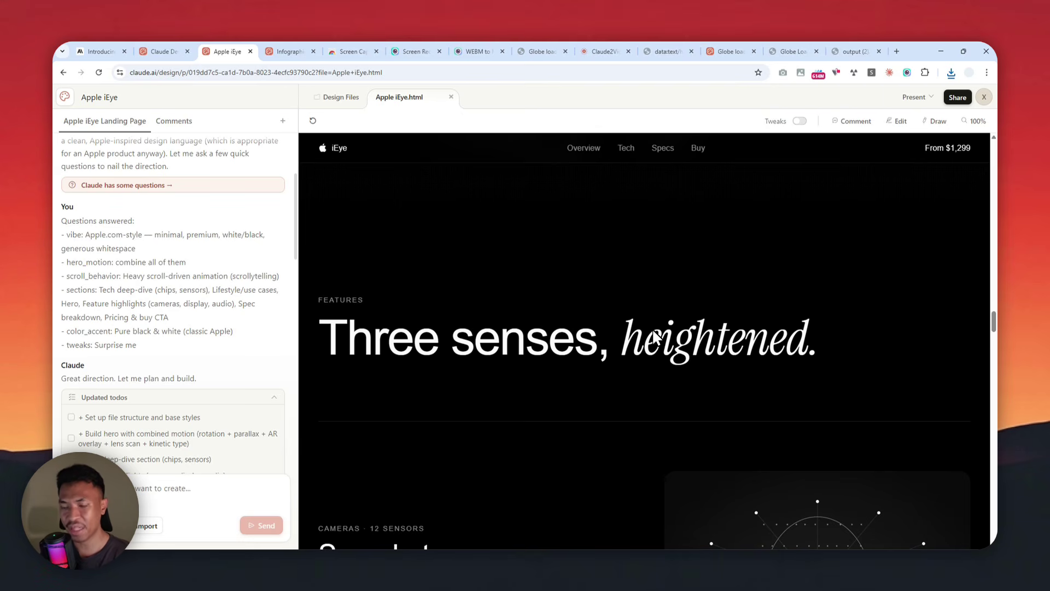
pyautogui.scroll(-10, 657, 337)
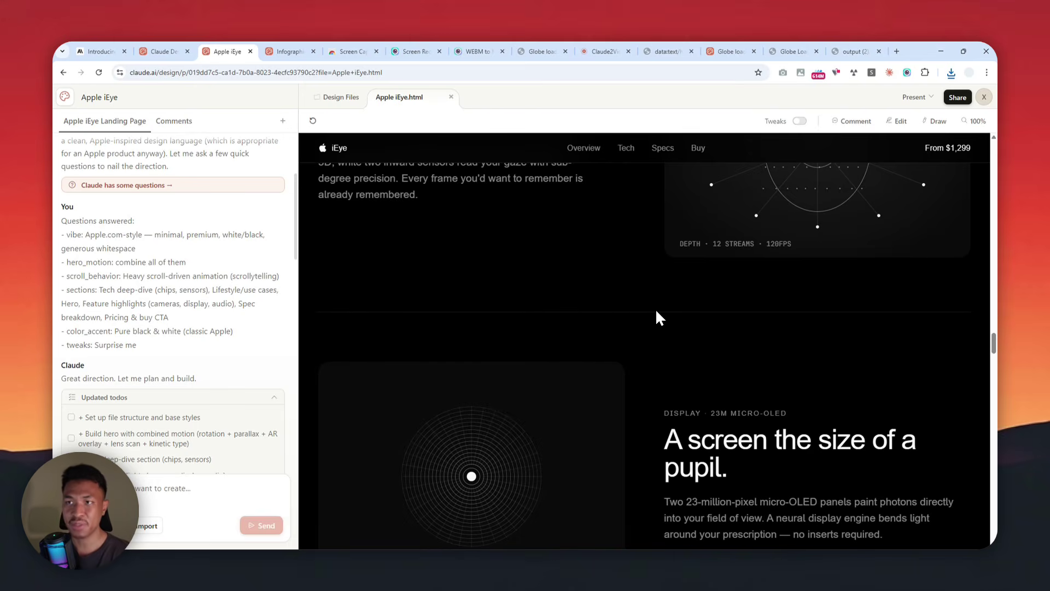
pyautogui.scroll(-4, 610, 279)
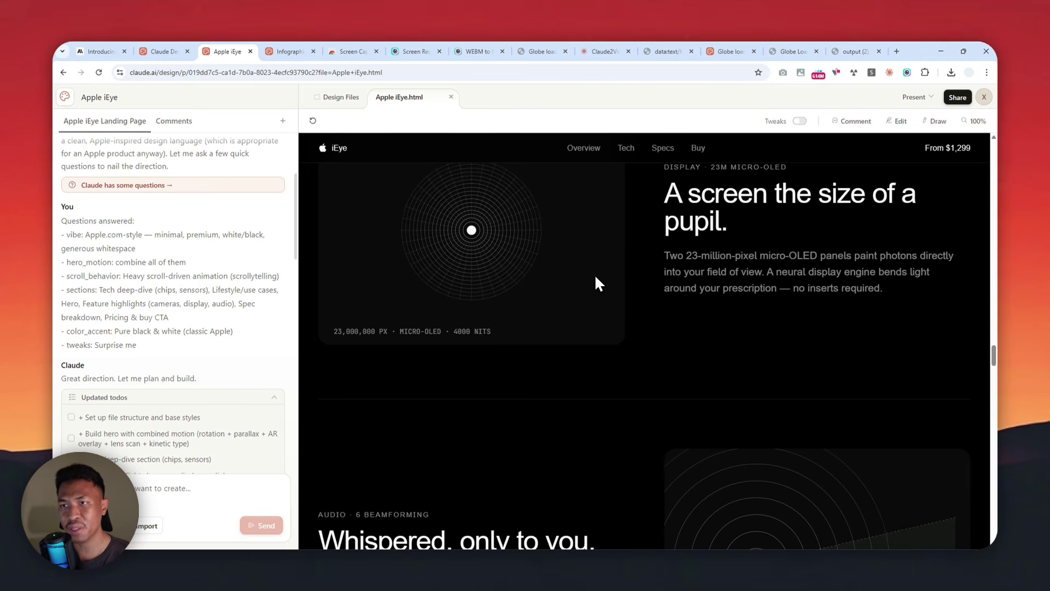
pyautogui.click(792, 49)
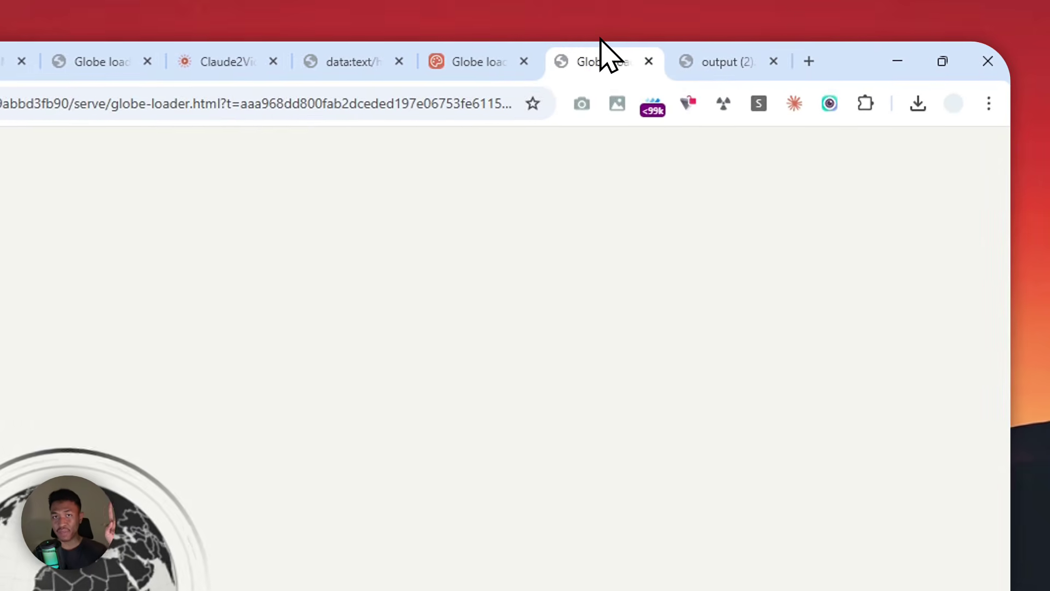